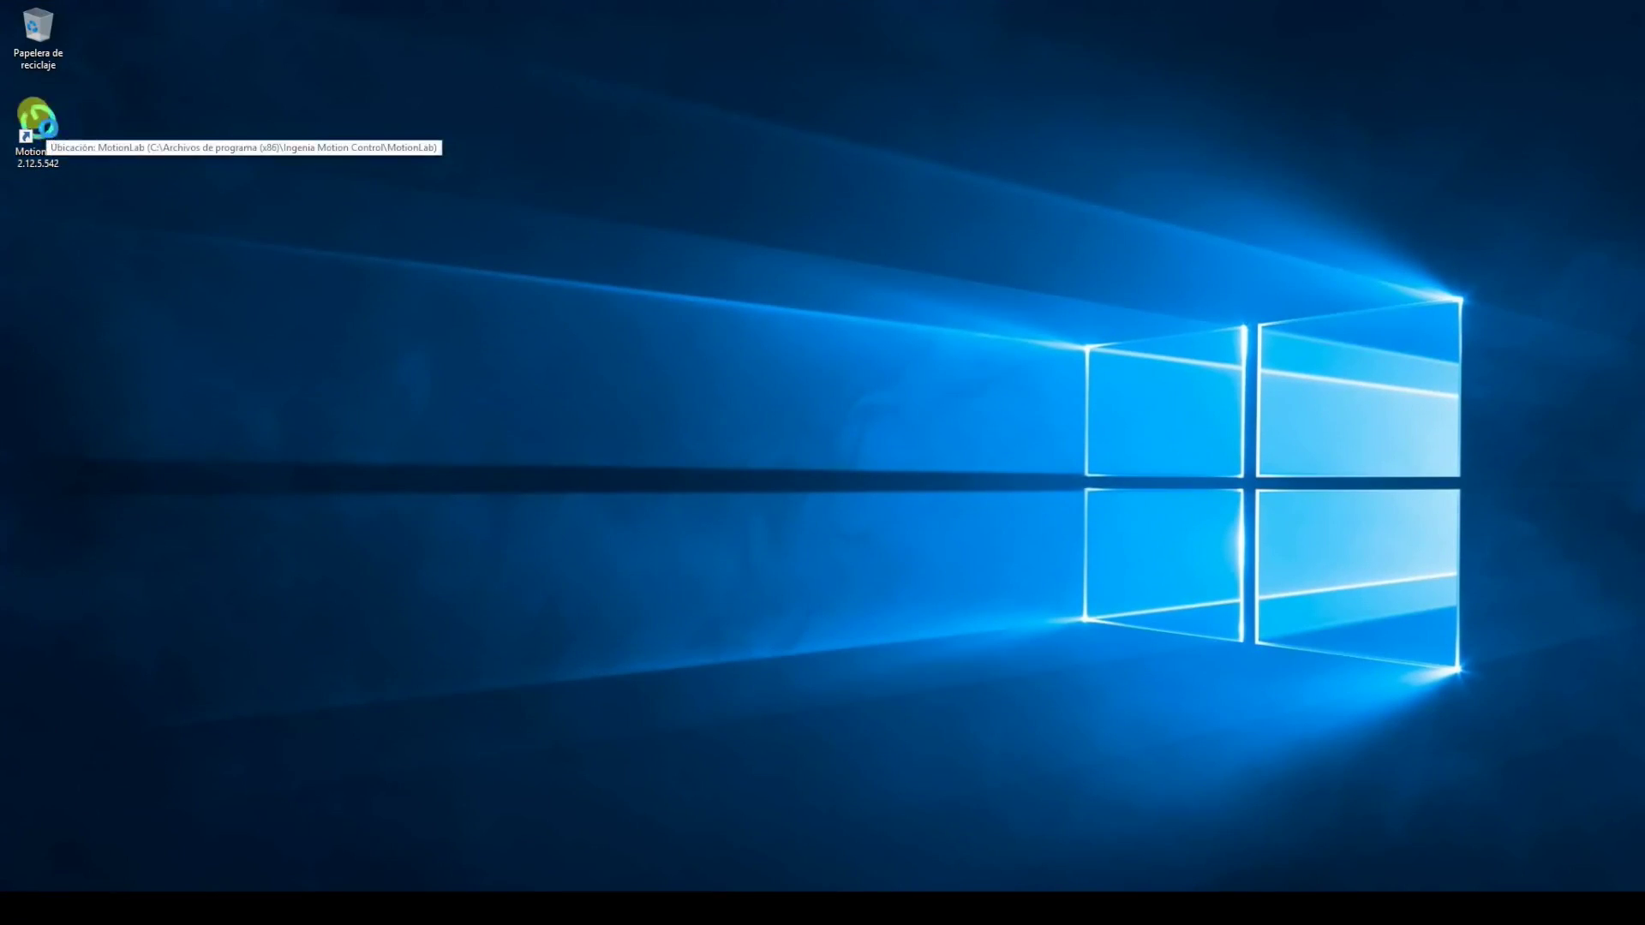
Launch Ingenia MotionLab from its desktop shortcut to list the PLUTO and virtual drives
{"action": "double_click", "coordinate": [47, 131]}
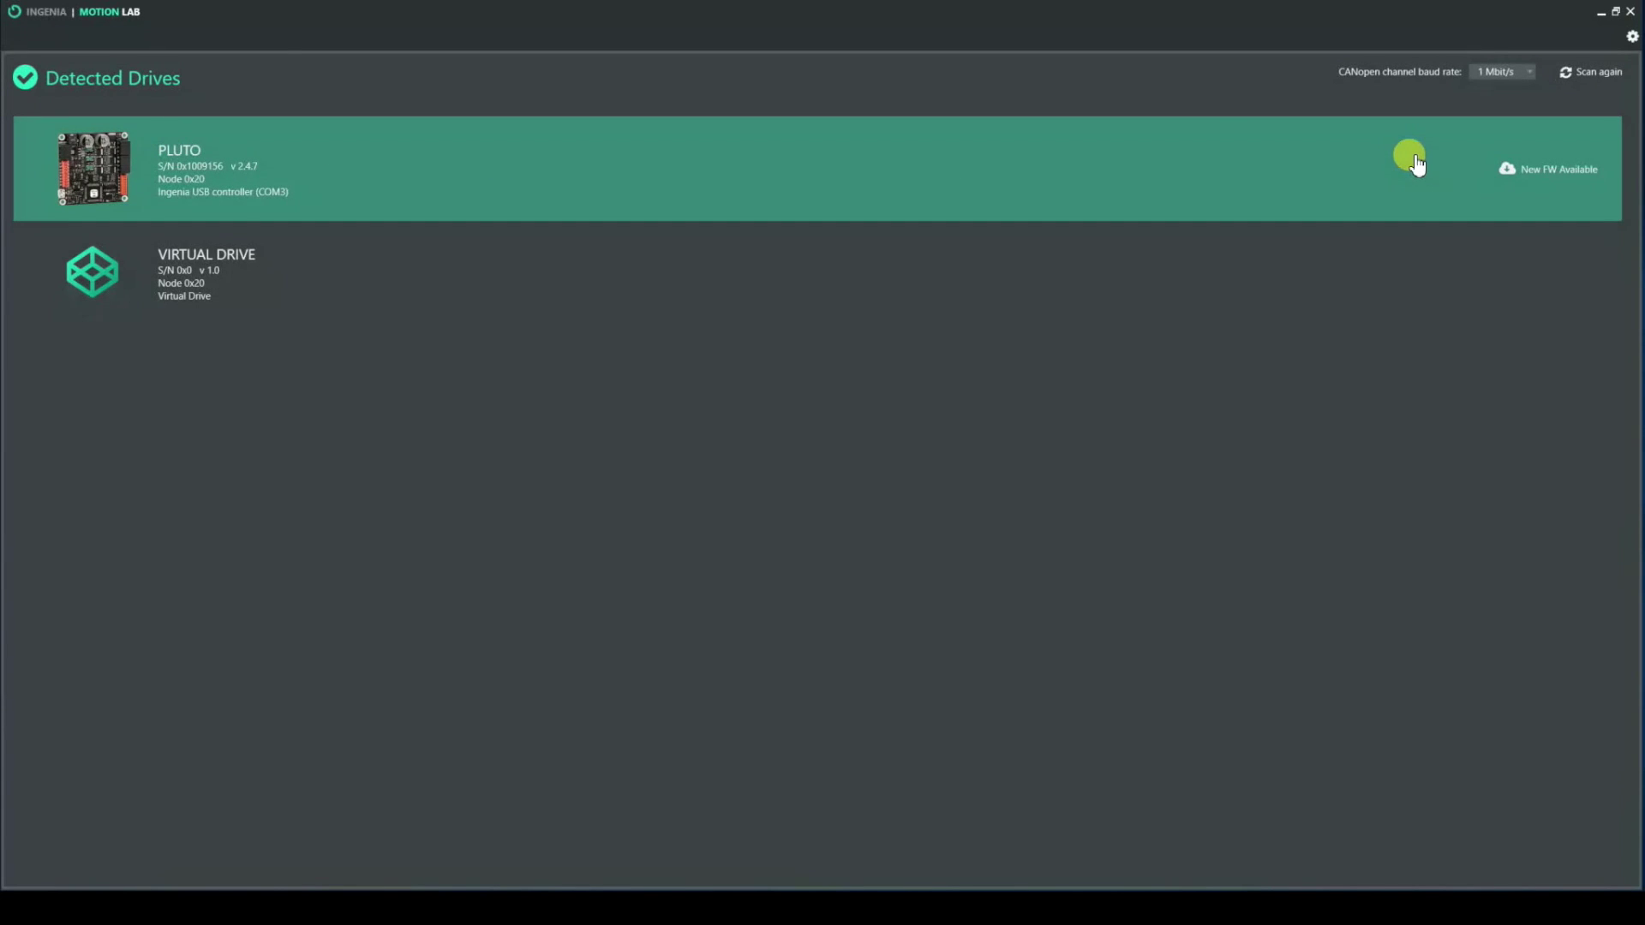
Update the PLUTO drive's firmware from v2.4.7 to v2.4.8, accepting the warning
{"action": "left_click", "coordinate": [1520, 165]}
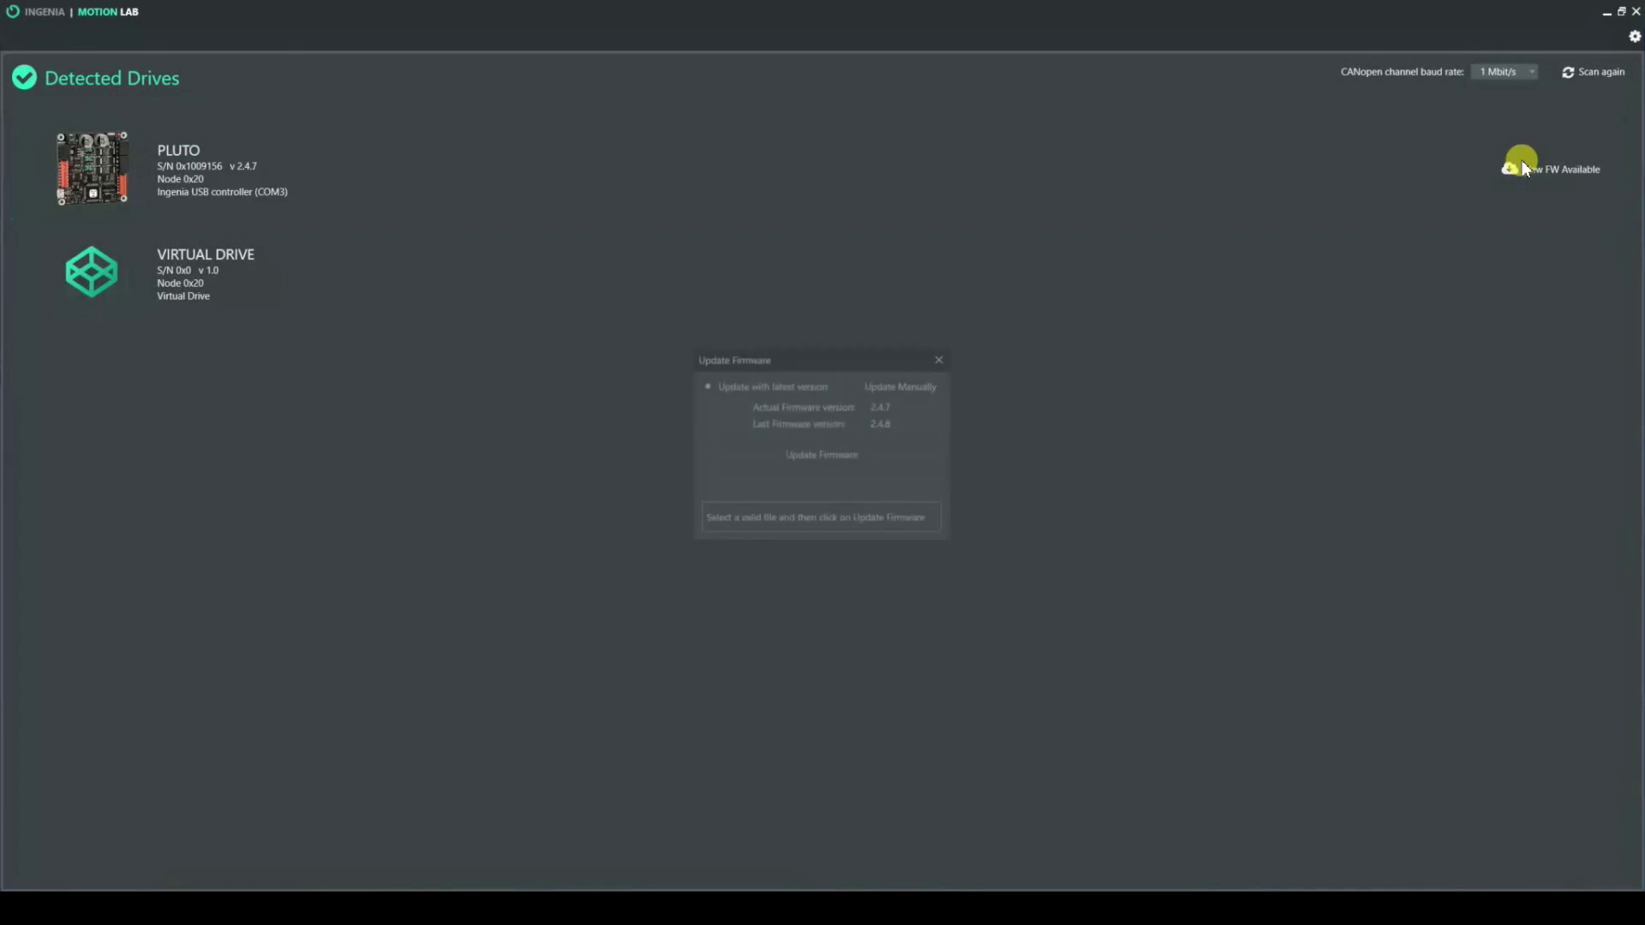
{"action": "left_click", "coordinate": [839, 455]}
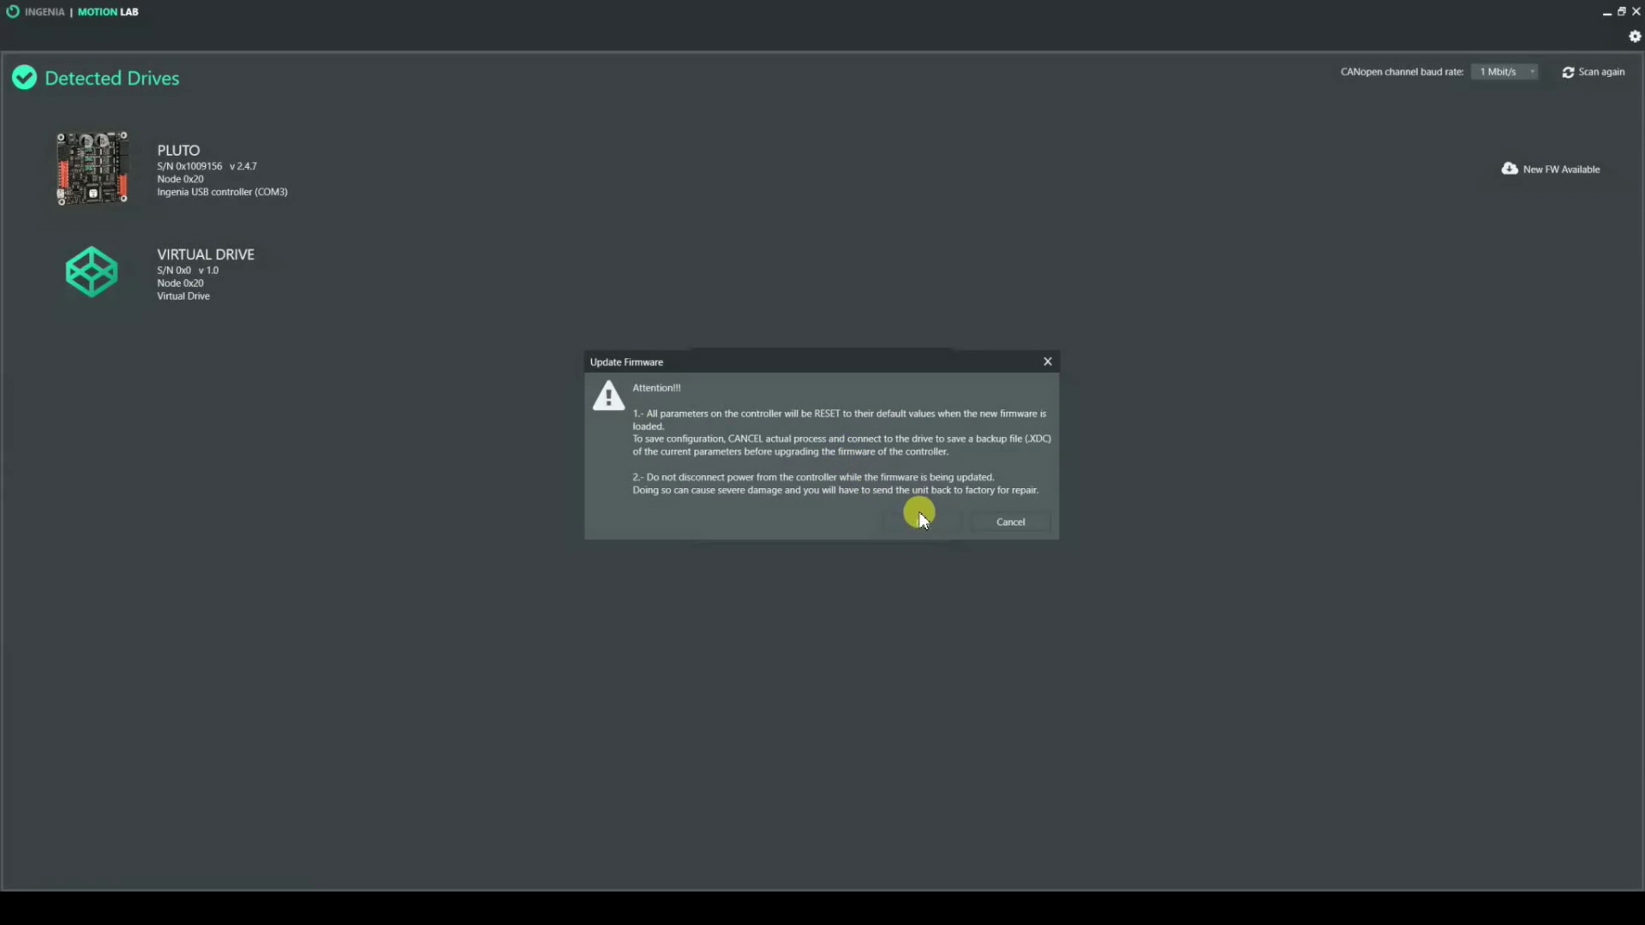
{"action": "left_click", "coordinate": [920, 521]}
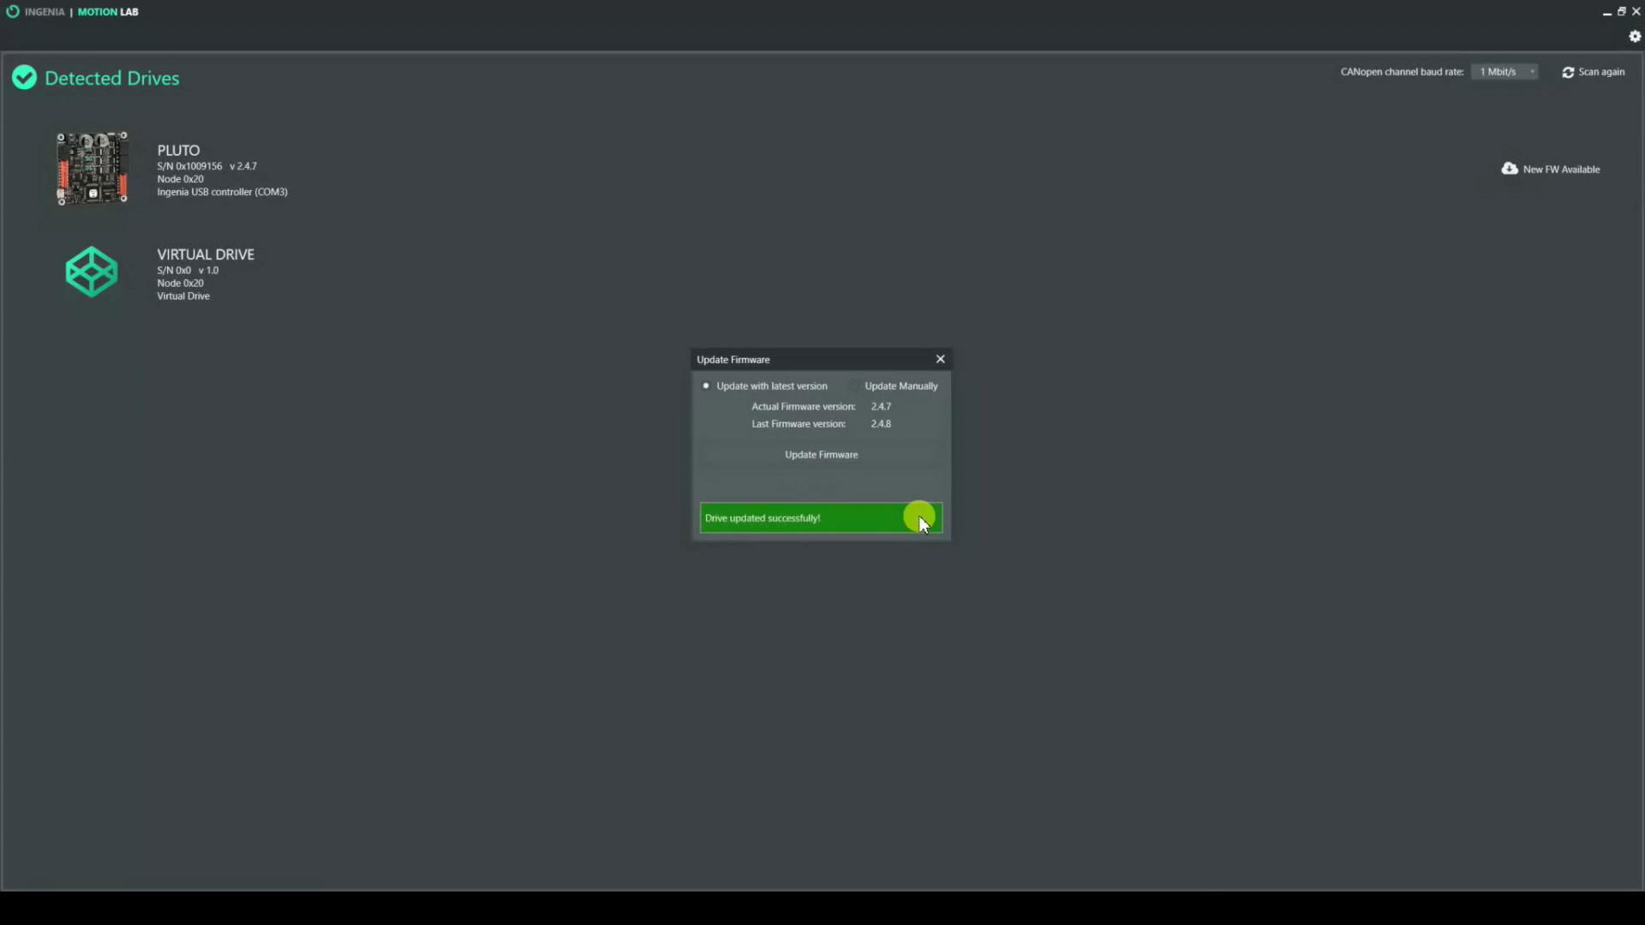
{"action": "left_click", "coordinate": [936, 359]}
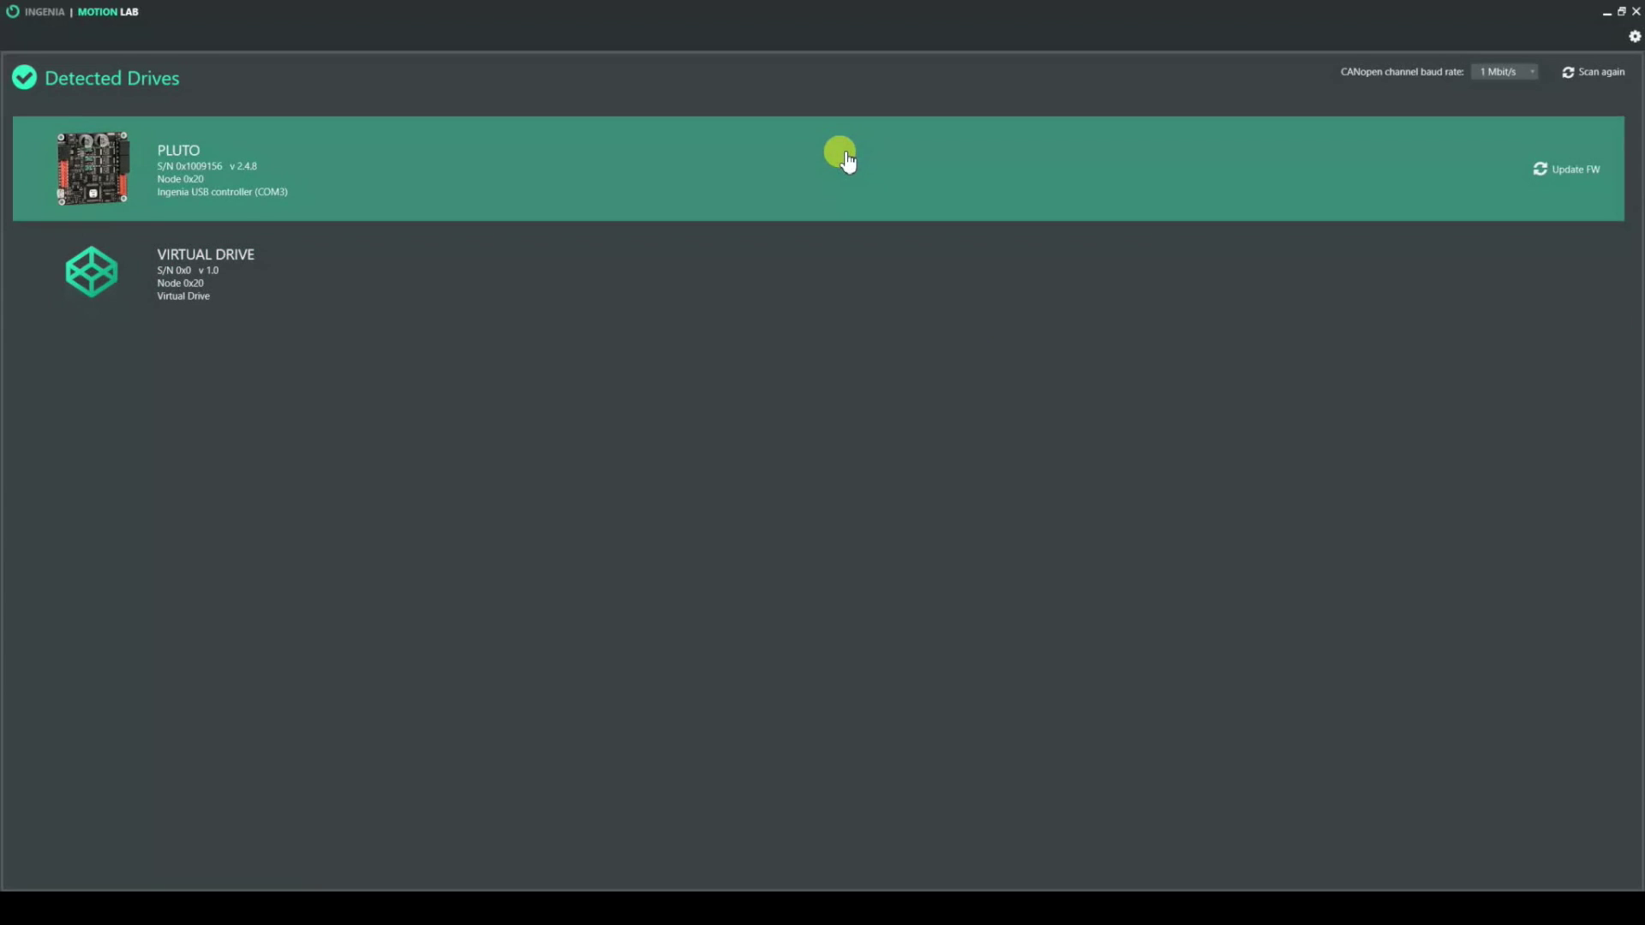
Connect to PLUTO, accept the Configuration Wizard offer, and continue past its welcome page
{"action": "left_click", "coordinate": [846, 155]}
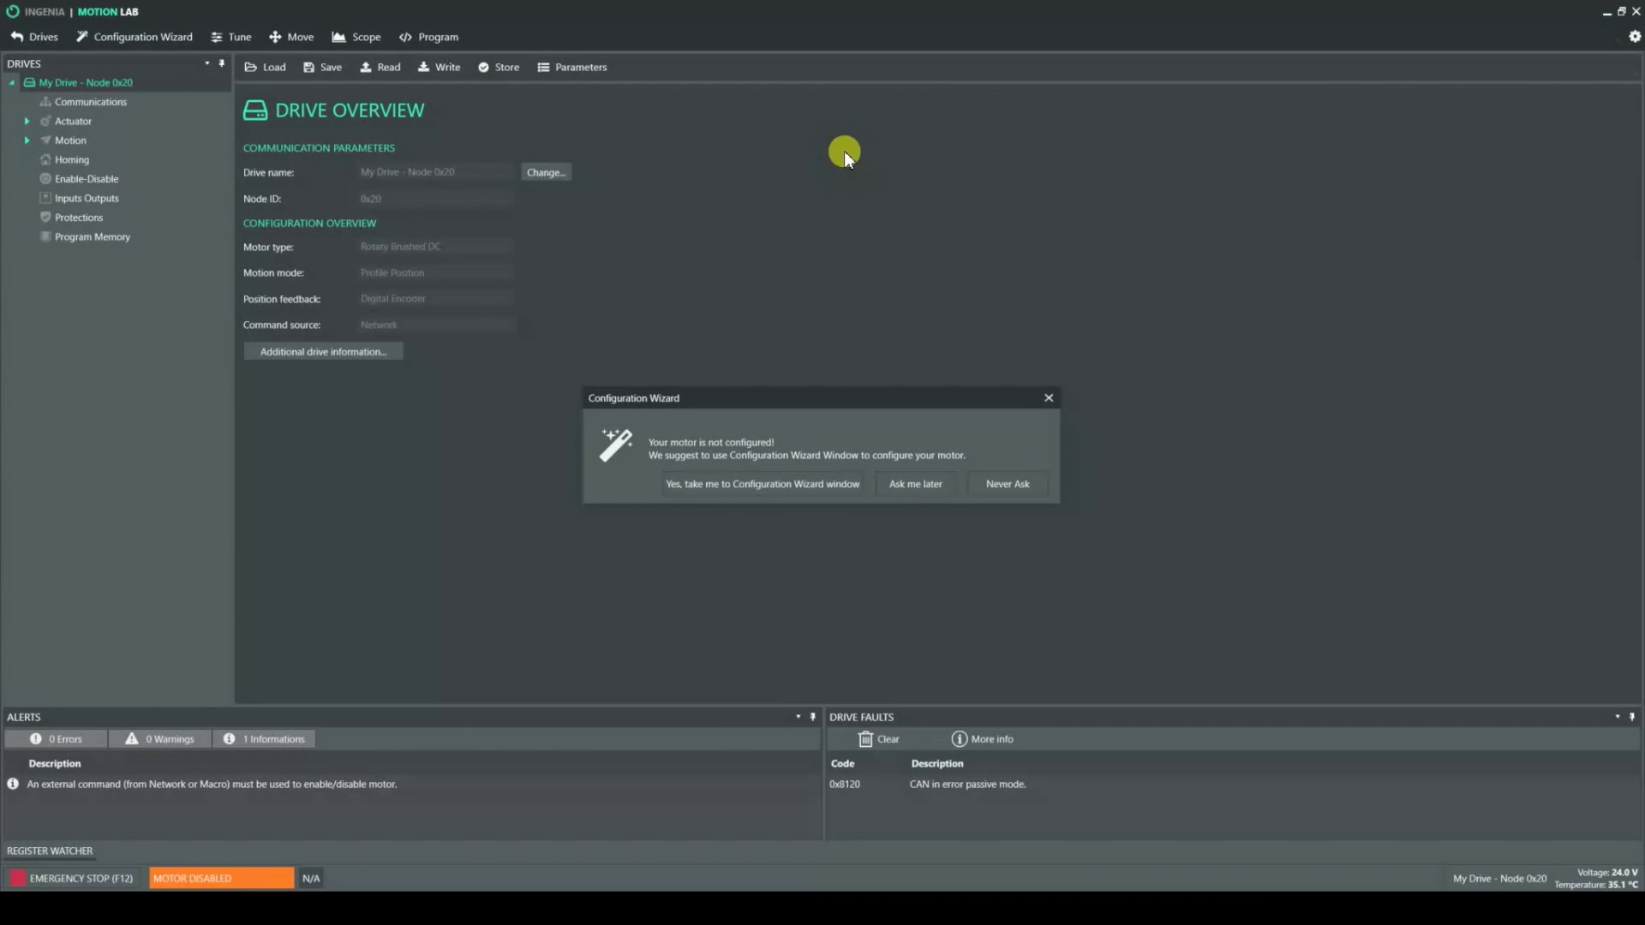
{"action": "left_click", "coordinate": [780, 486]}
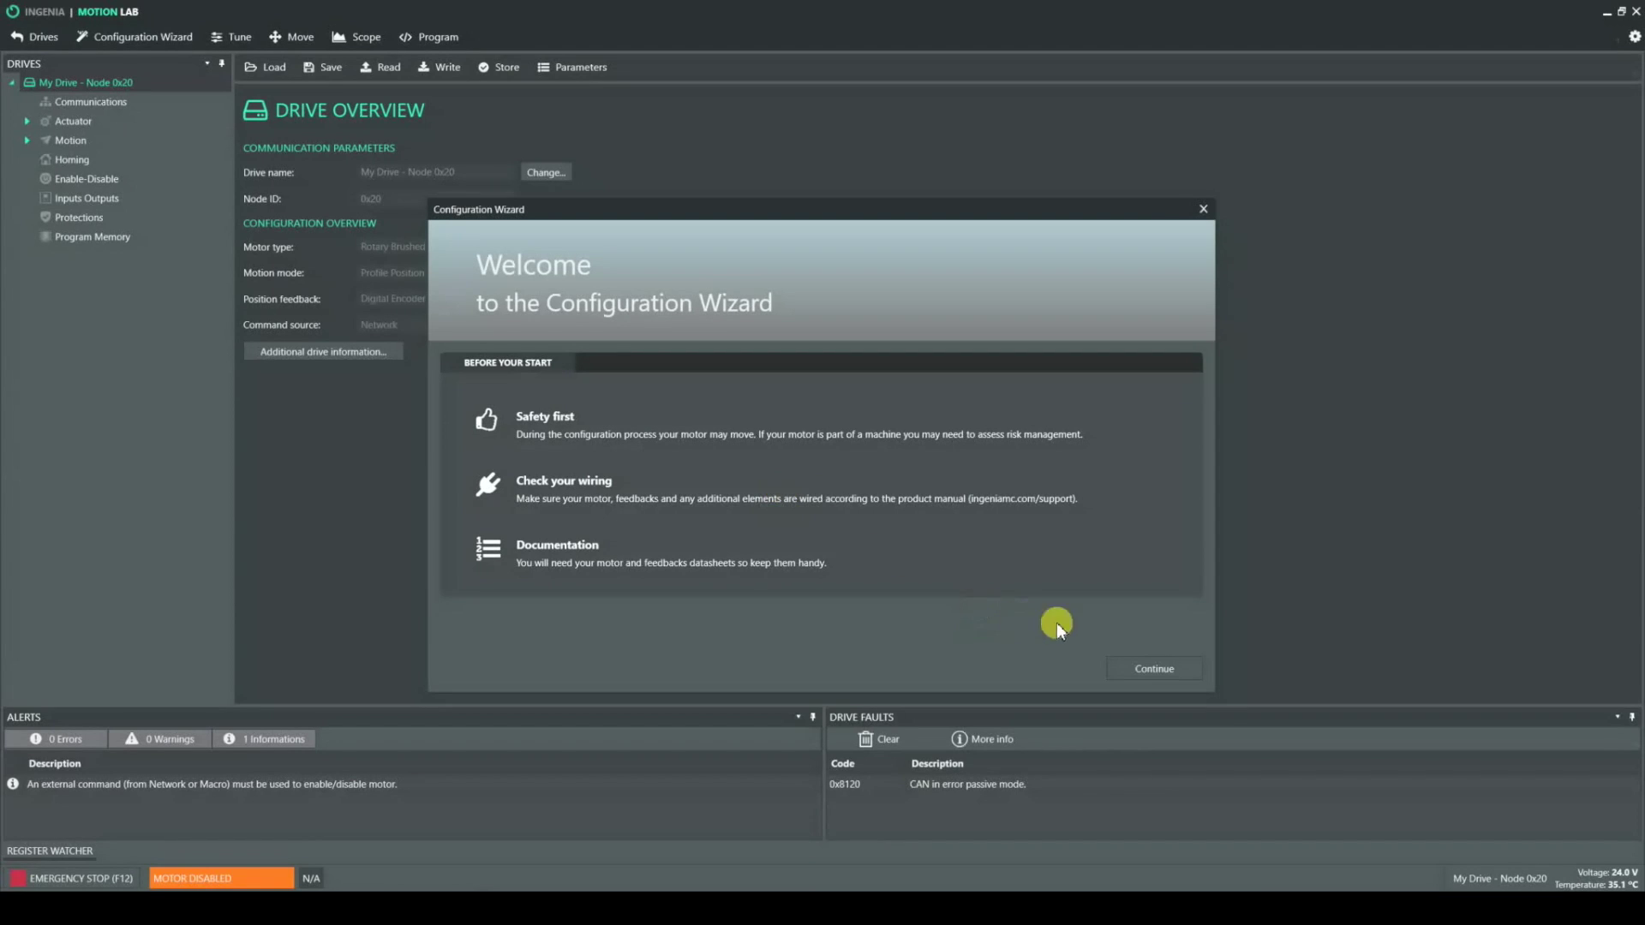
{"action": "left_click", "coordinate": [1164, 673]}
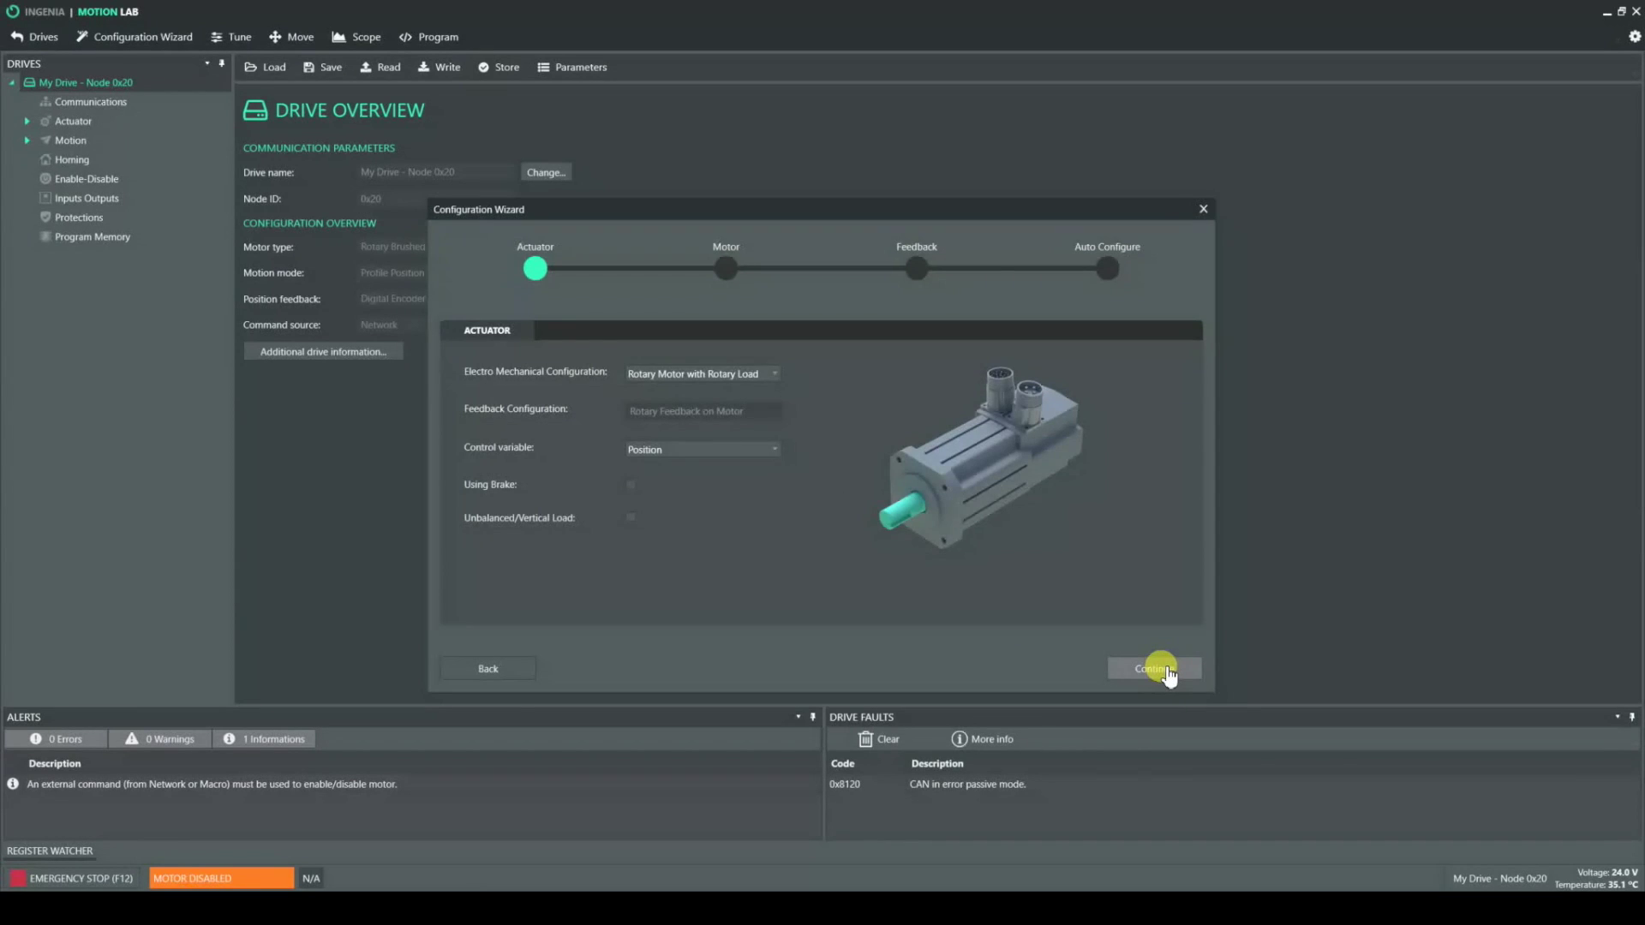
Keep Rotary Brushless and enter 6.65 A, 0.0376 Nm/A and 4000 rpm, counting poles rather than pairs
{"action": "left_click", "coordinate": [1168, 675]}
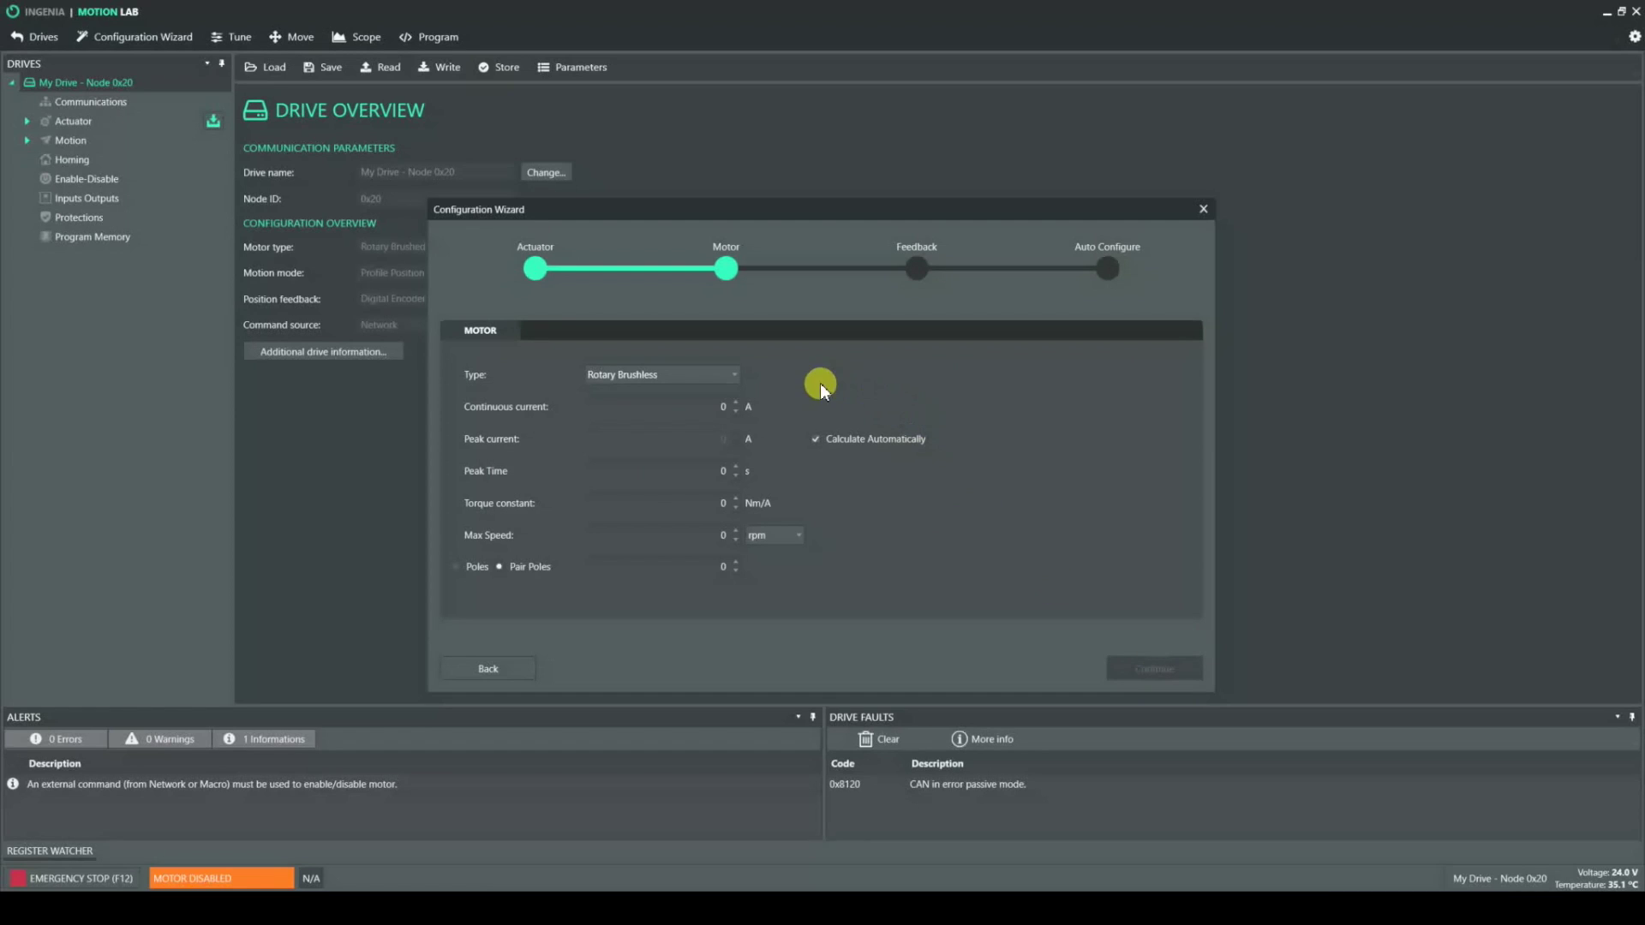
{"action": "left_click", "coordinate": [738, 375]}
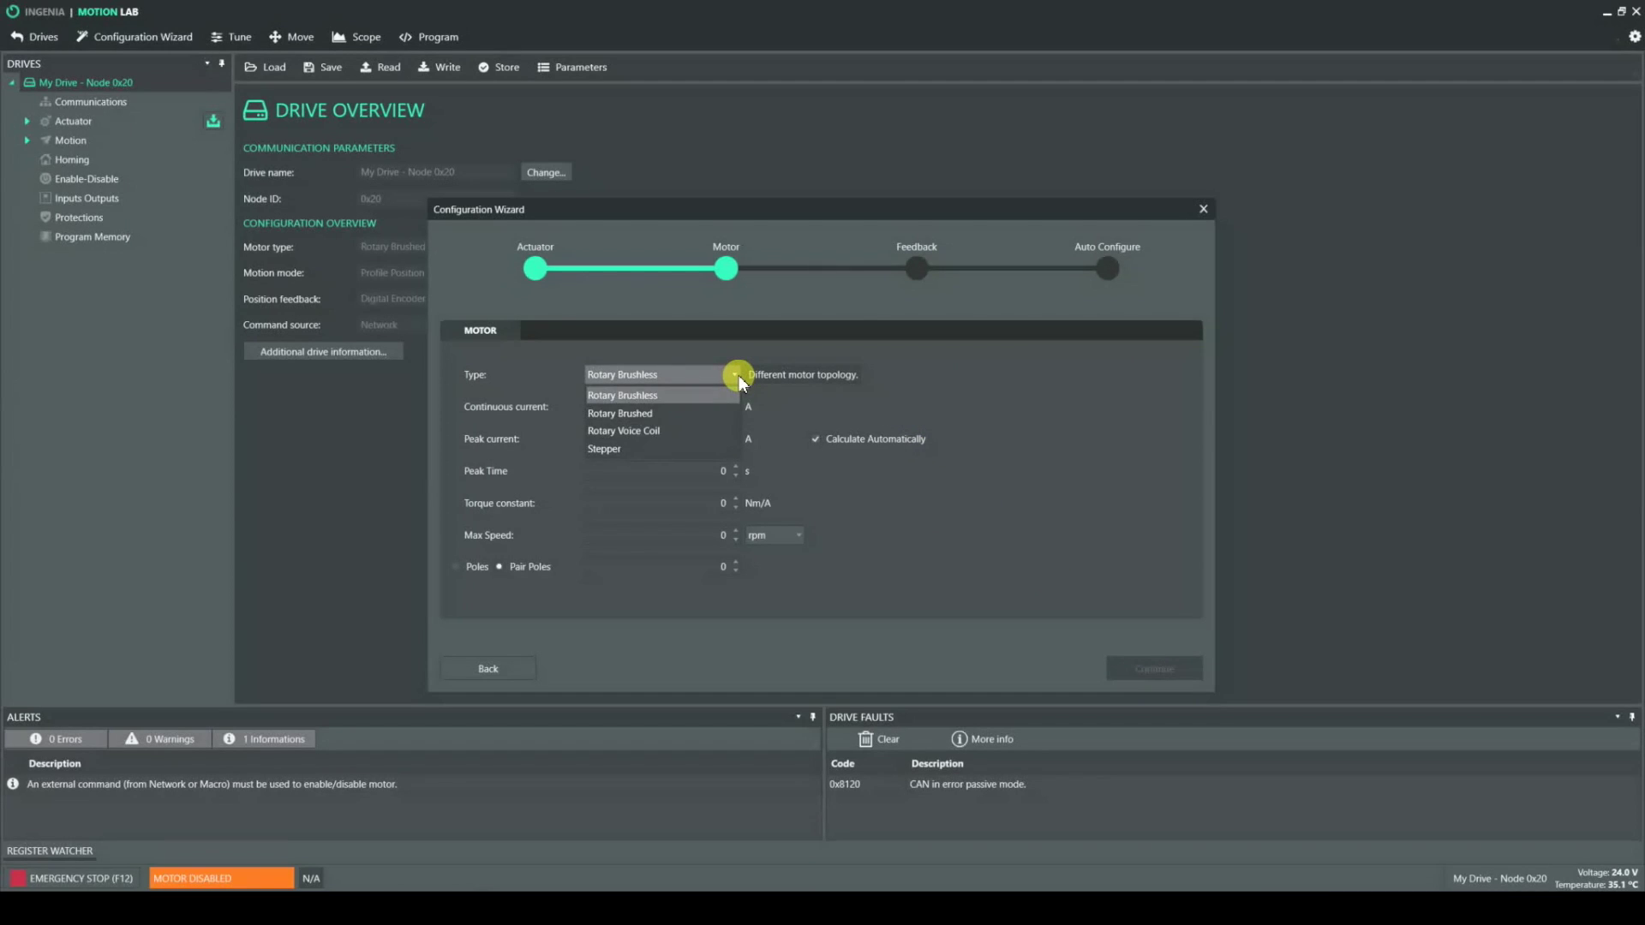
{"action": "left_click", "coordinate": [738, 376]}
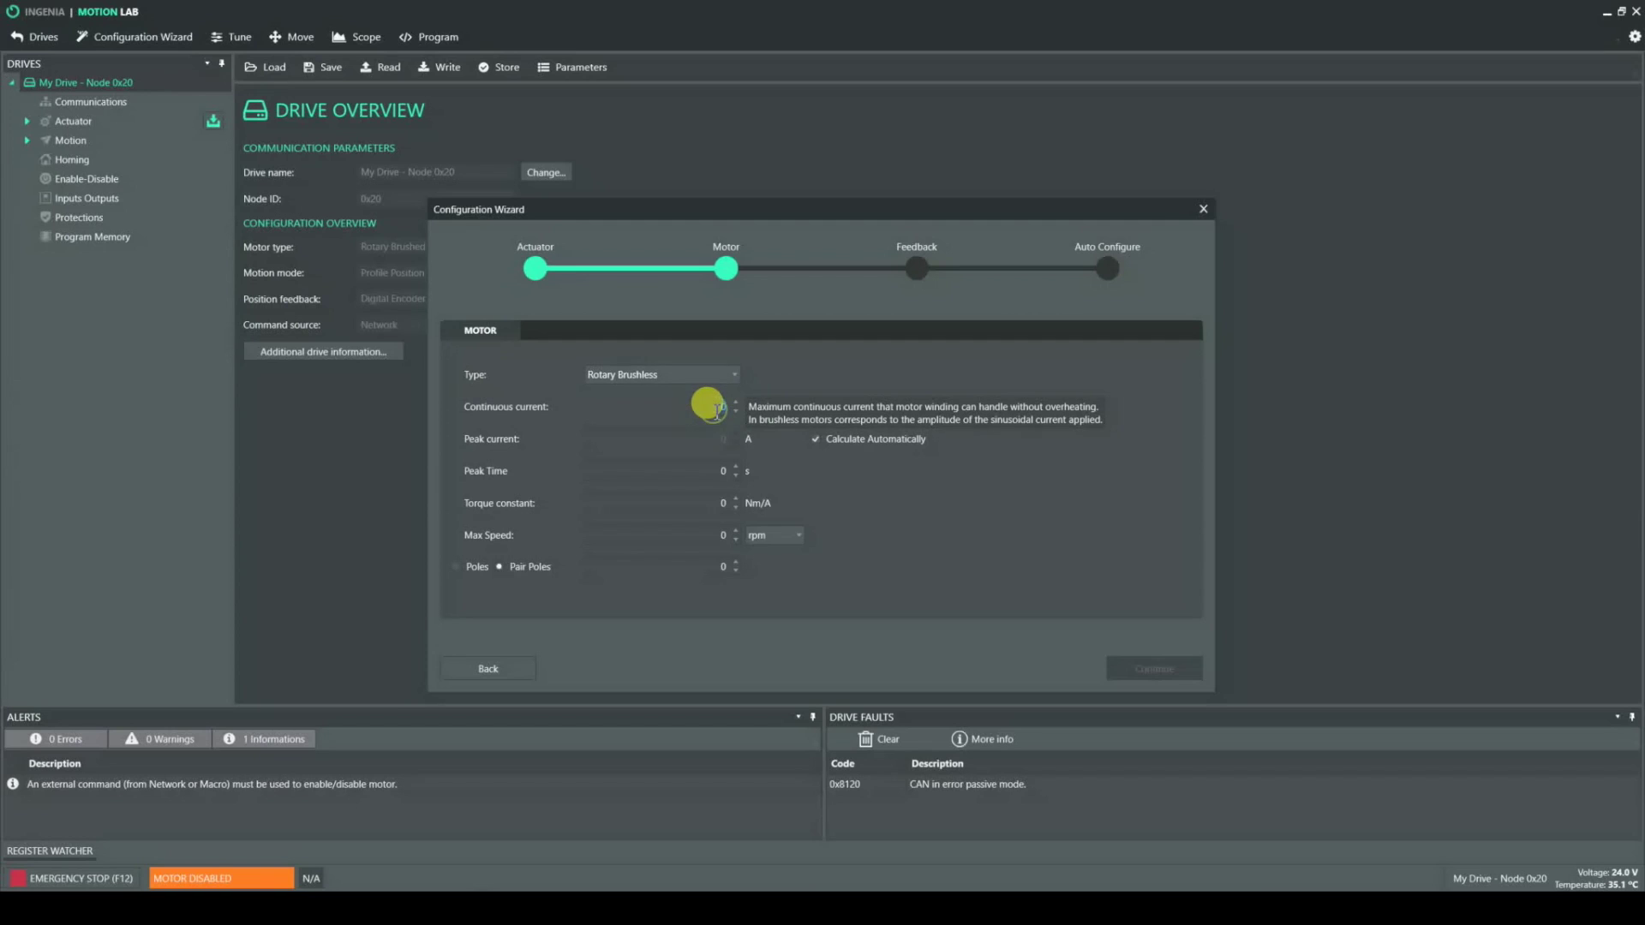
{"action": "type", "text": "6."}
{"action": "type", "text": "65"}
{"action": "left_click", "coordinate": [713, 411]}
{"action": "type", "text": "03"}
{"action": "type", "text": "76"}
{"action": "type", "text": "4000"}
{"action": "left_click", "coordinate": [455, 568]}
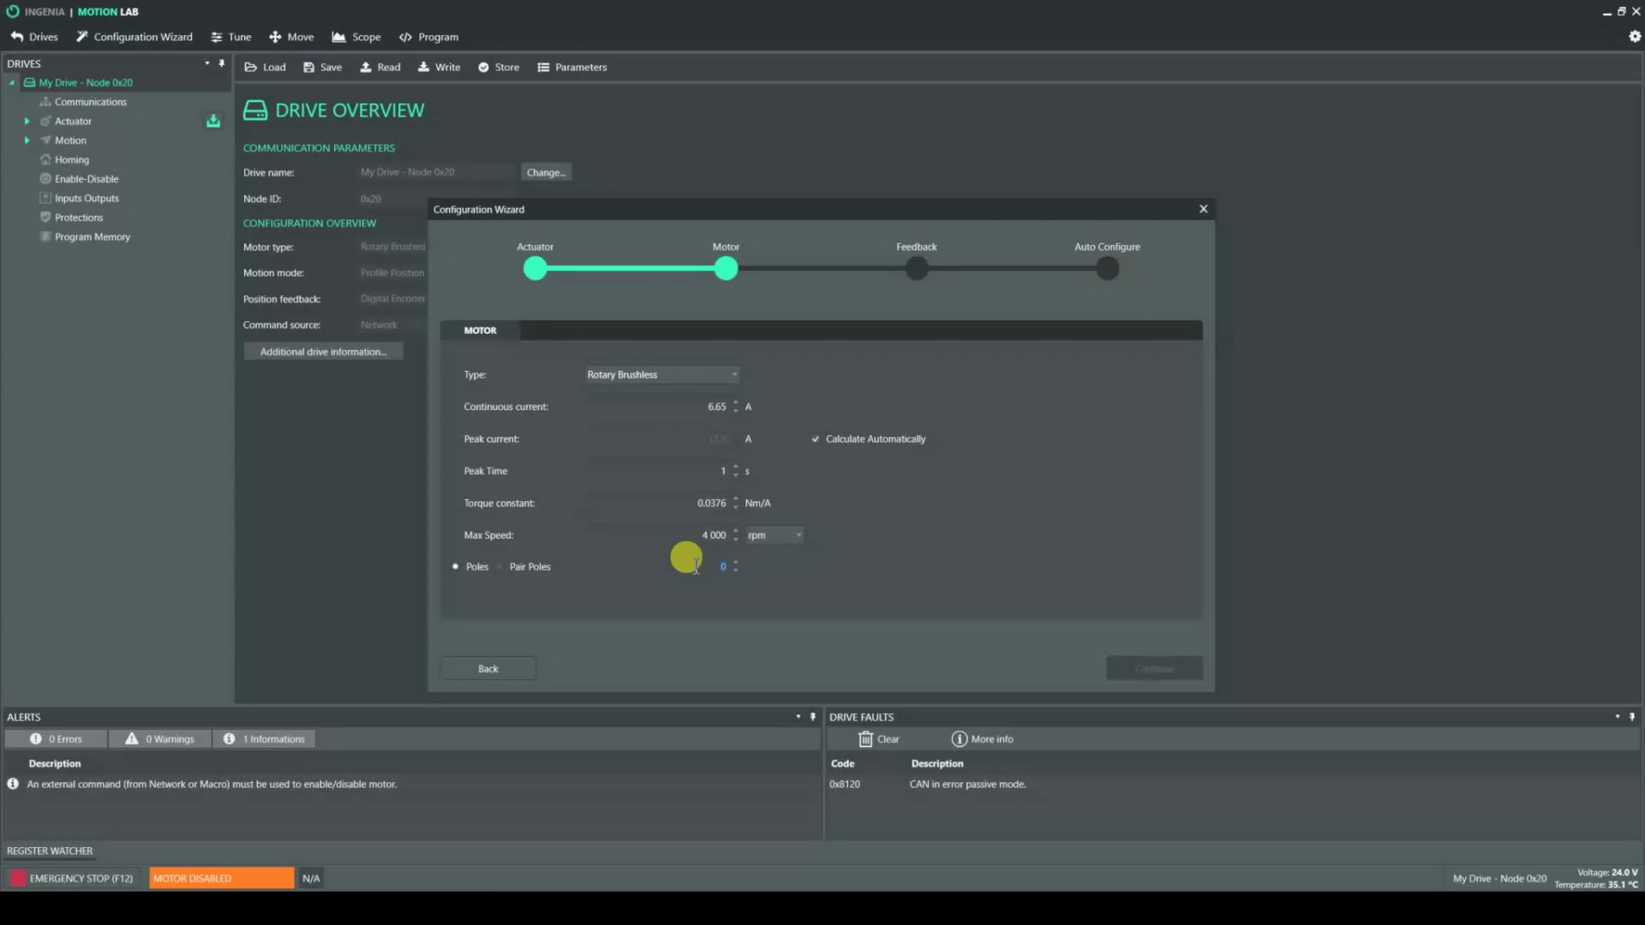
Enter 8 motor poles, commit the motor parameters and advance to feedback selection
{"action": "type", "text": "8"}
{"action": "left_click", "coordinate": [1165, 661]}
{"action": "left_click", "coordinate": [1169, 669]}
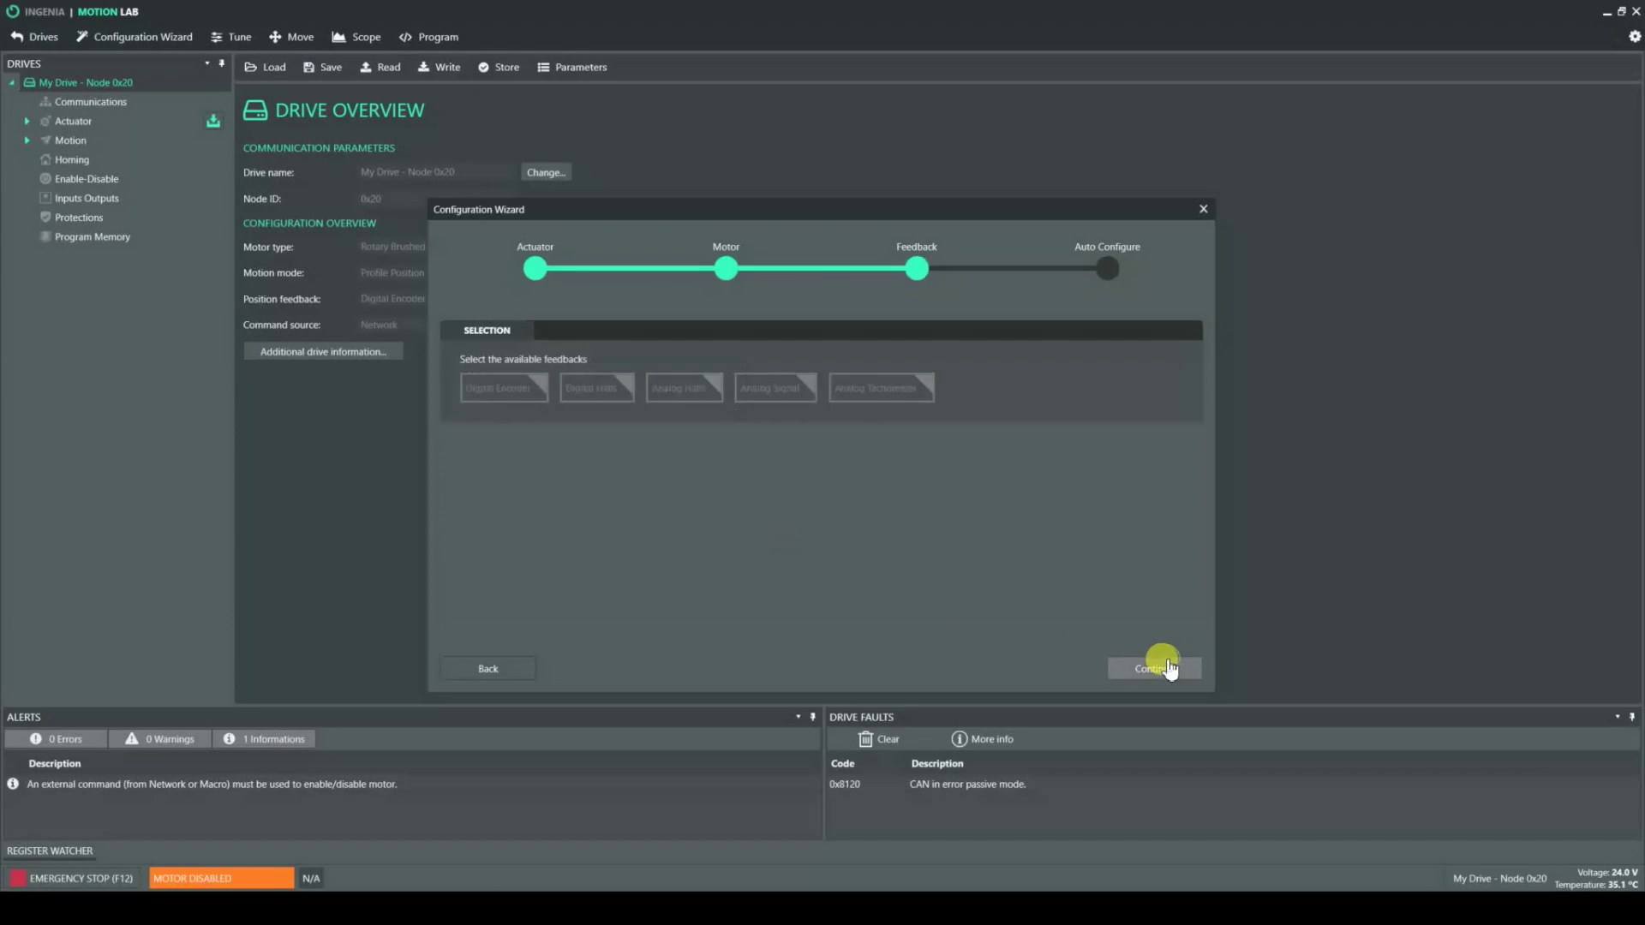
Choose Digital Encoder and Digital Halls feedbacks with 500 lines/revolution encoder resolution
{"action": "left_click", "coordinate": [503, 390]}
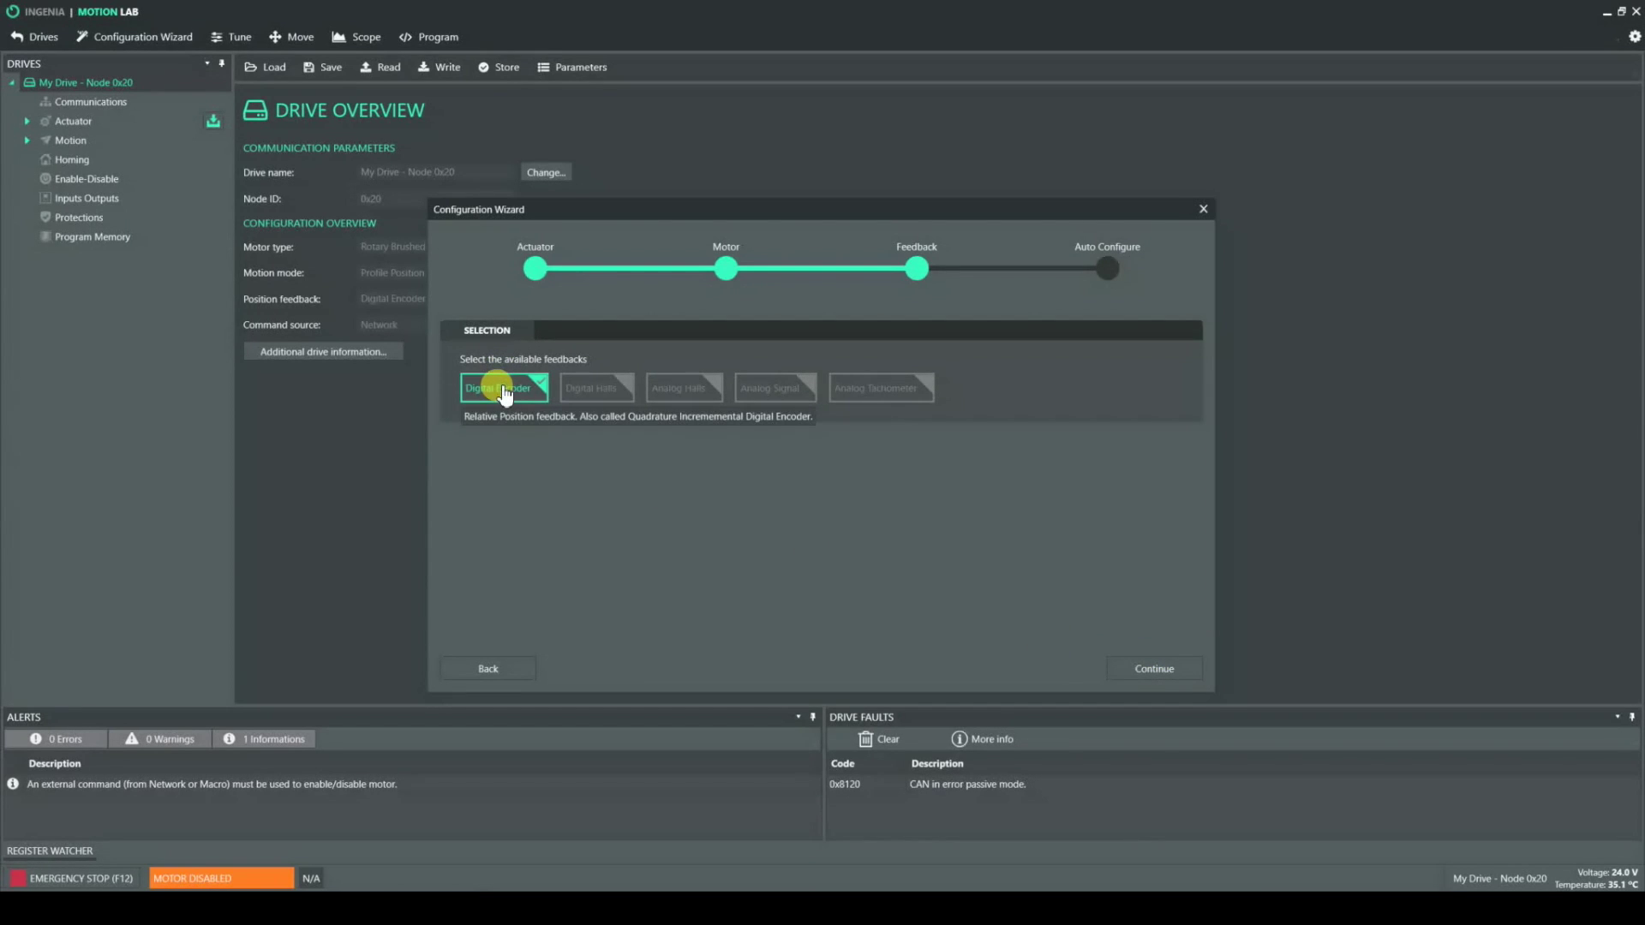
{"action": "left_click", "coordinate": [580, 390]}
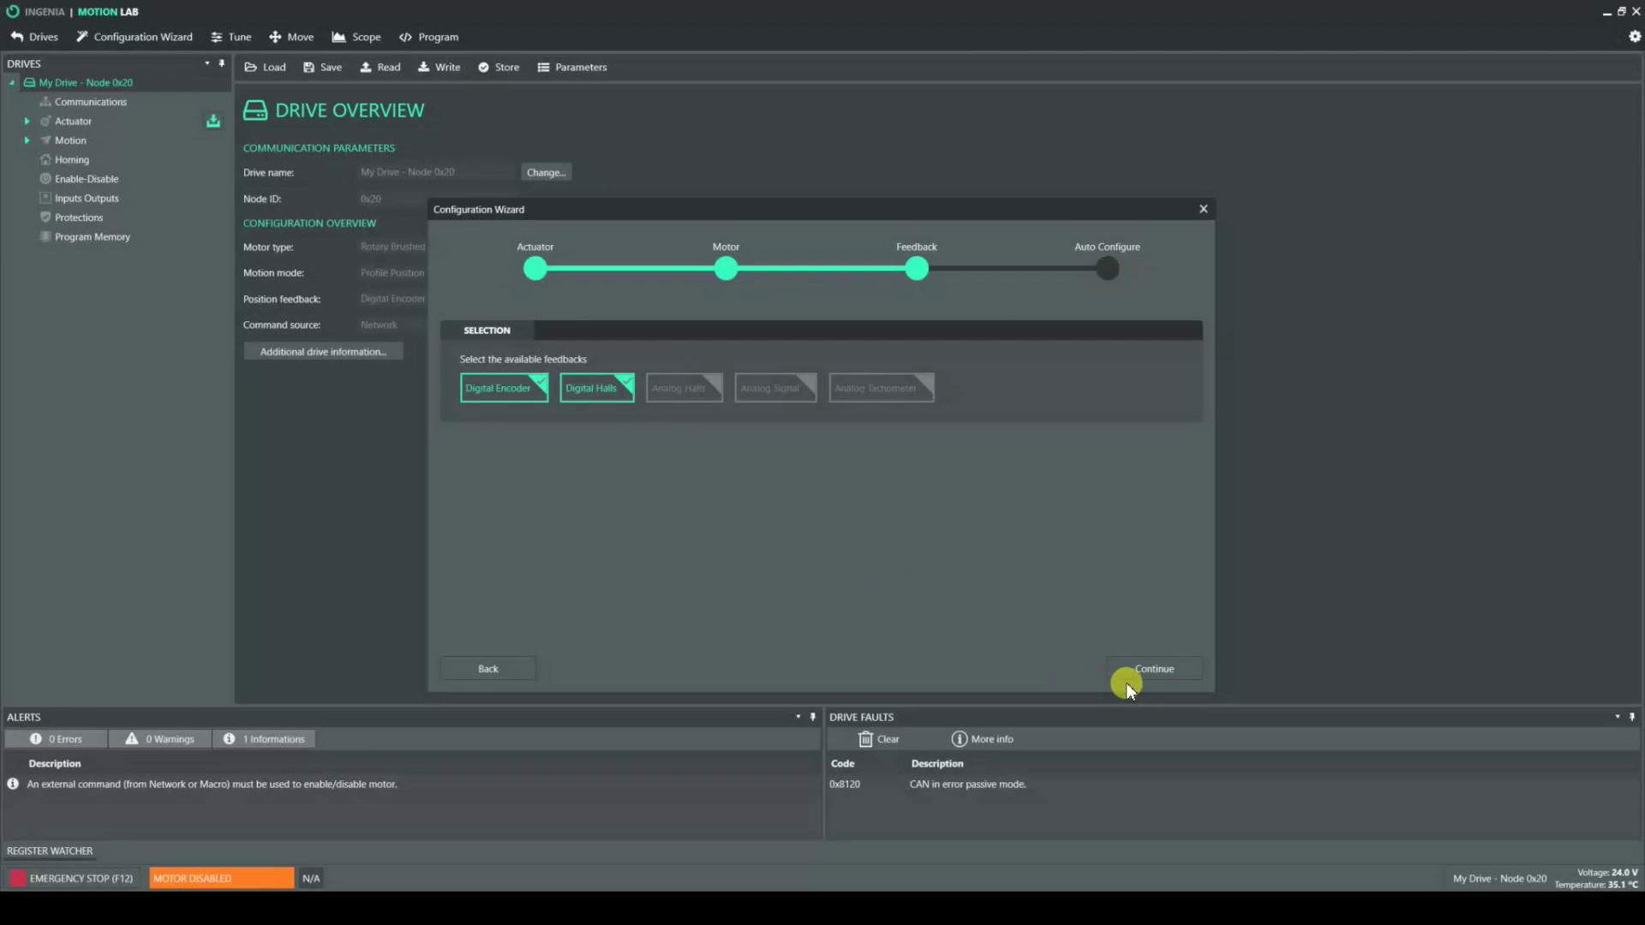
{"action": "left_click", "coordinate": [1164, 665]}
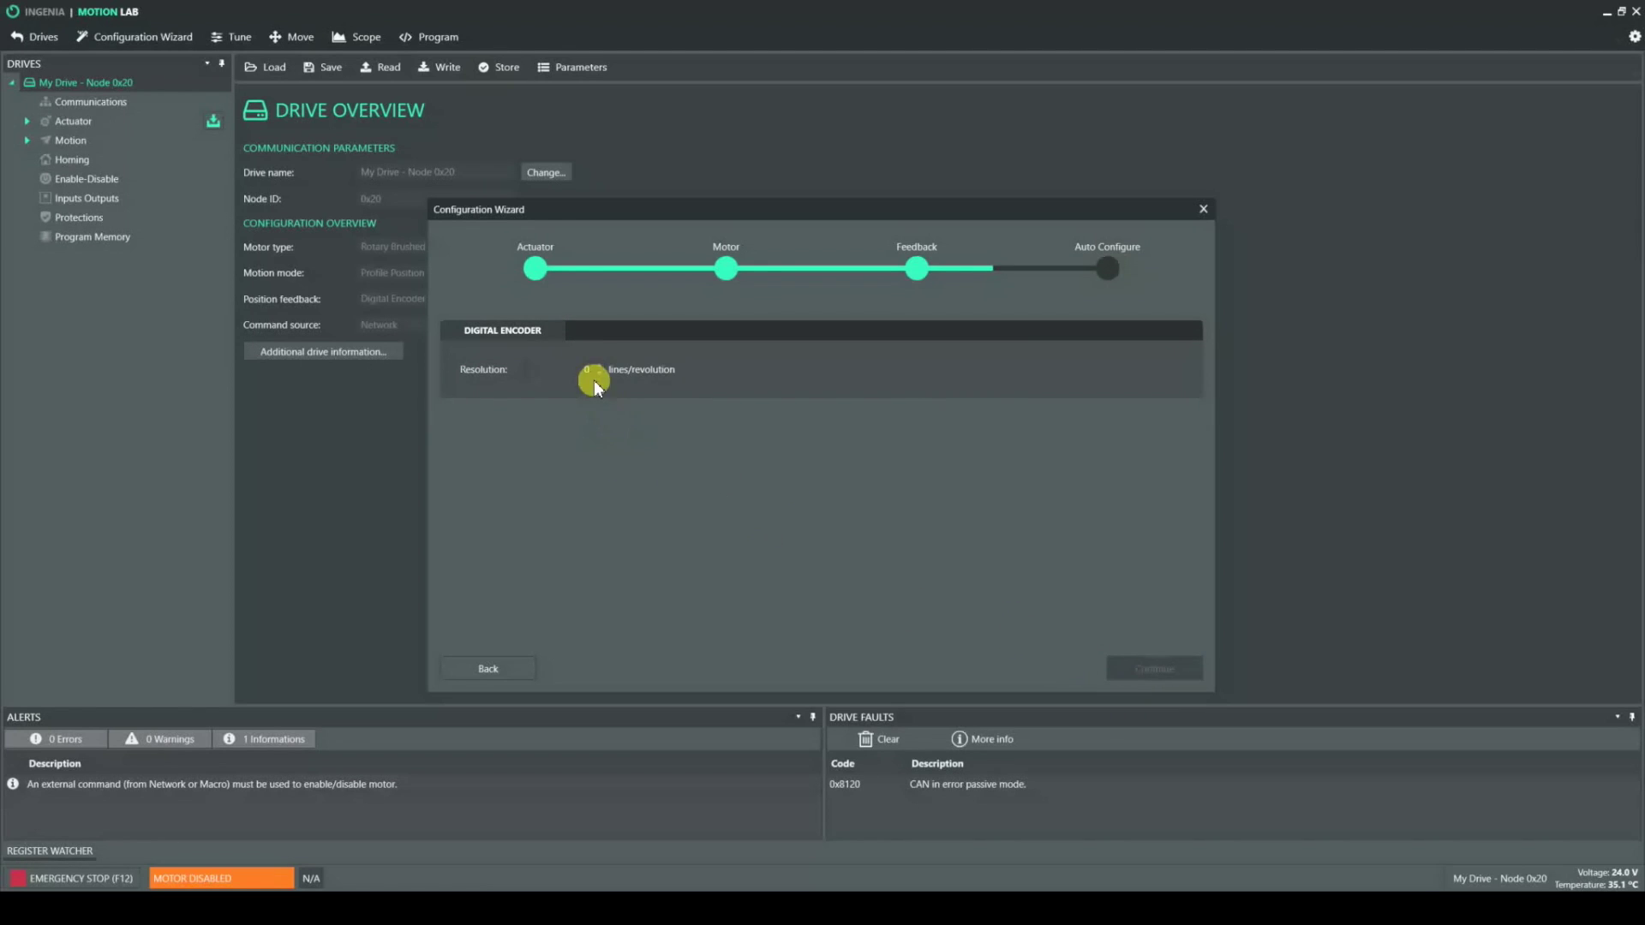
{"action": "type", "text": "500"}
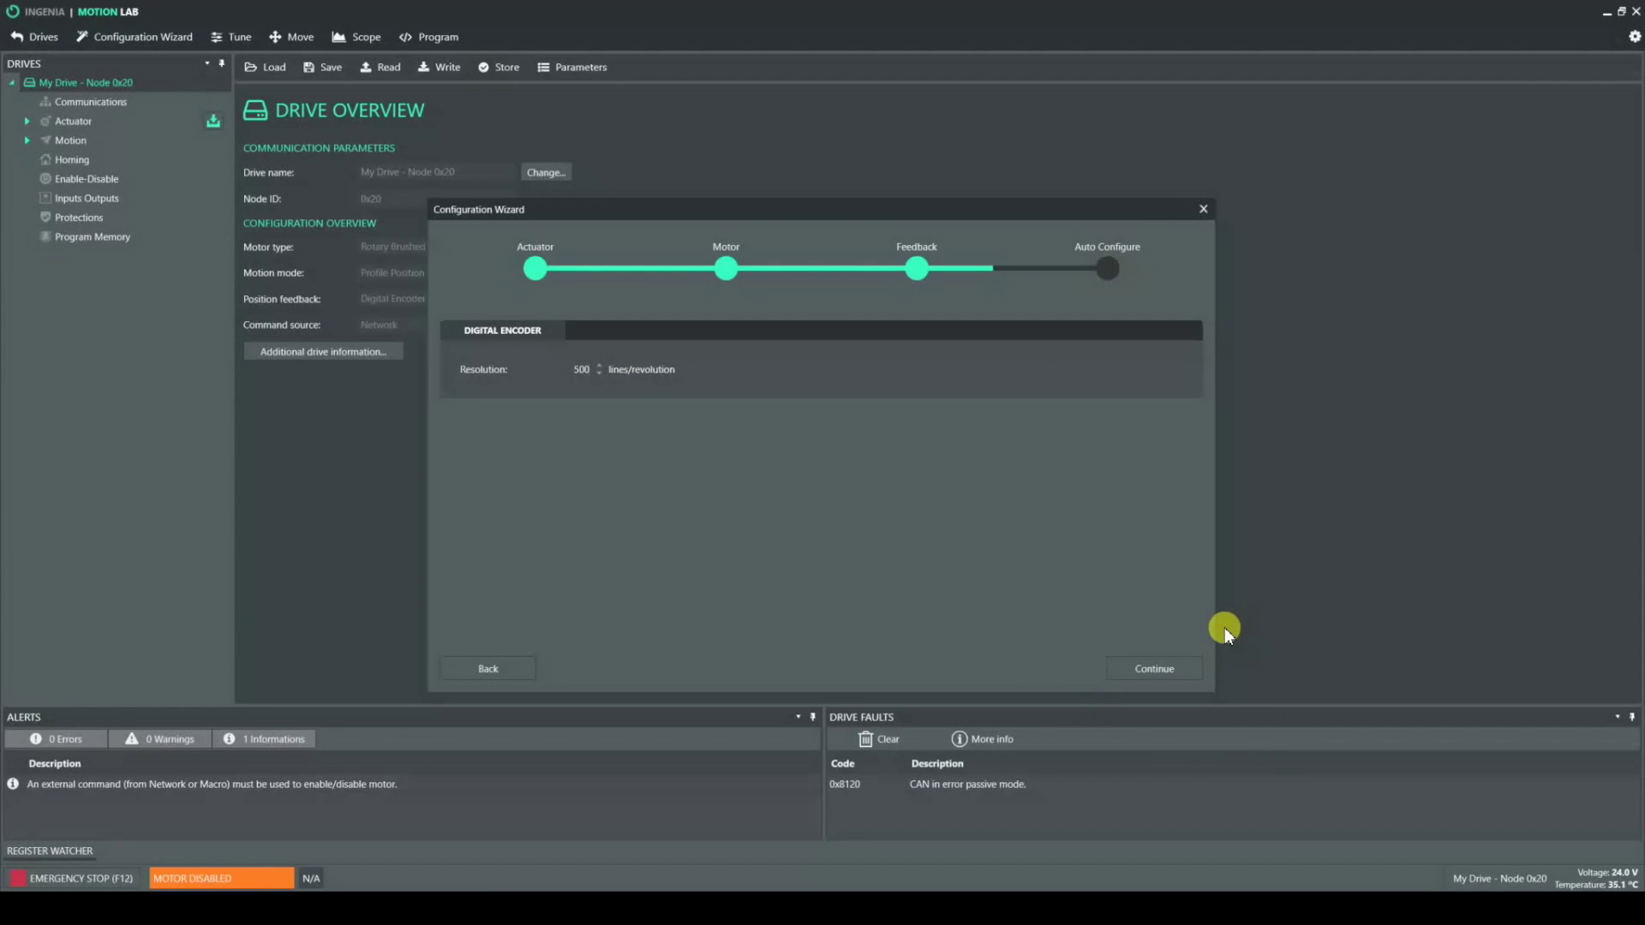
Advance to Auto Configure and enable the motor to start the automatic configuration checks
{"action": "left_click", "coordinate": [1185, 664]}
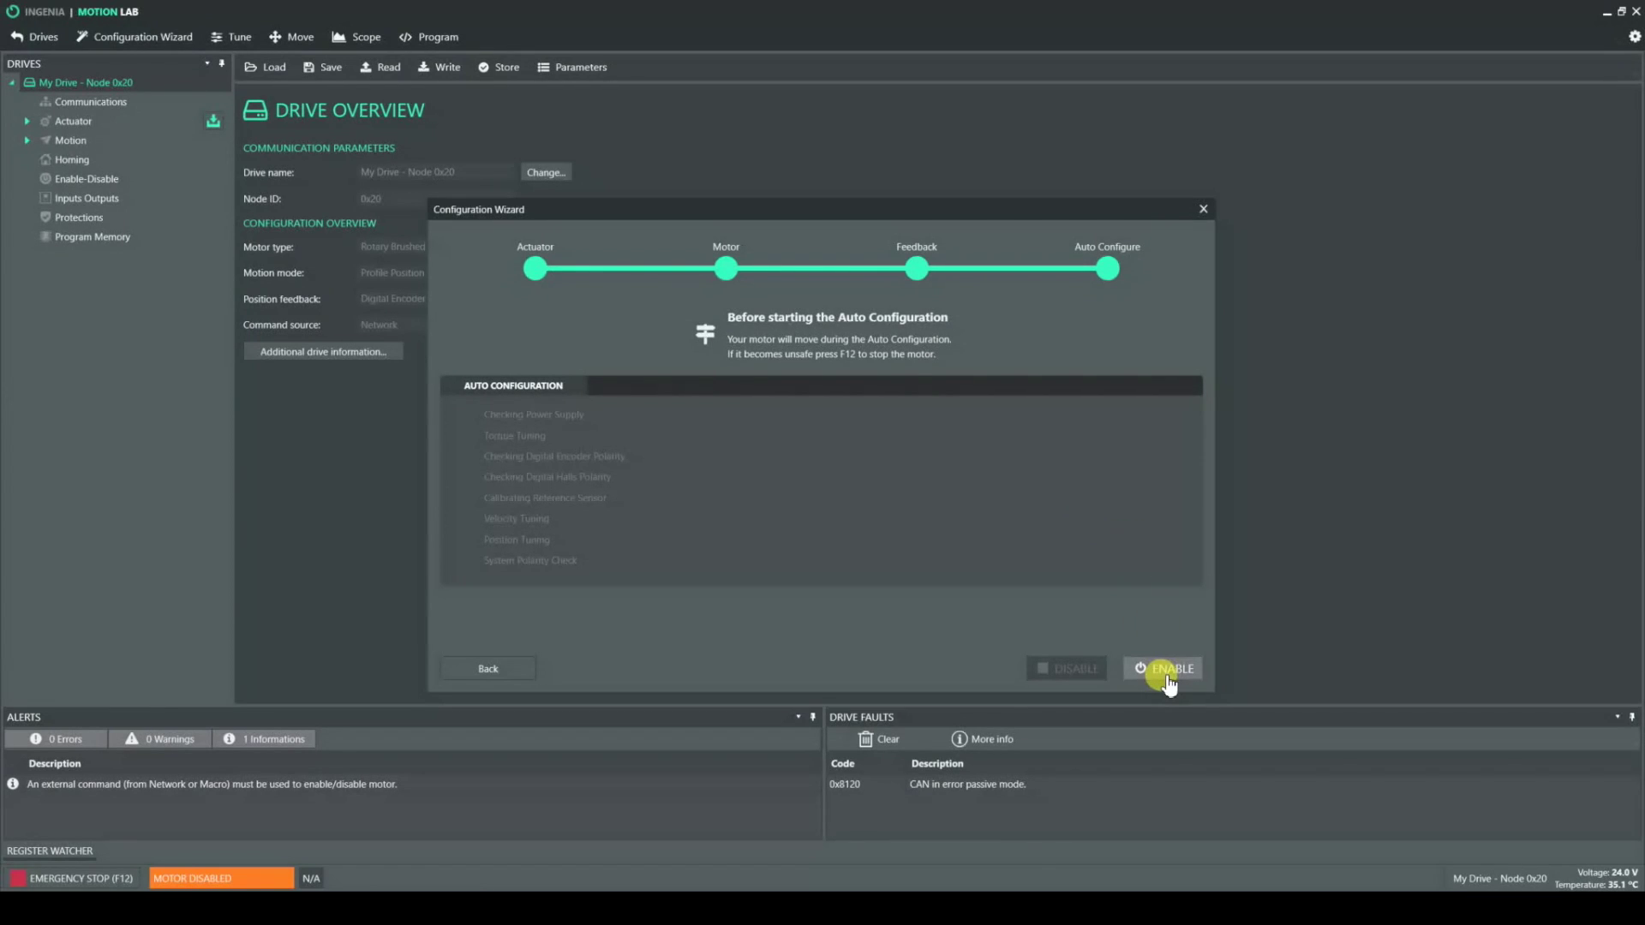
{"action": "left_click", "coordinate": [1167, 673]}
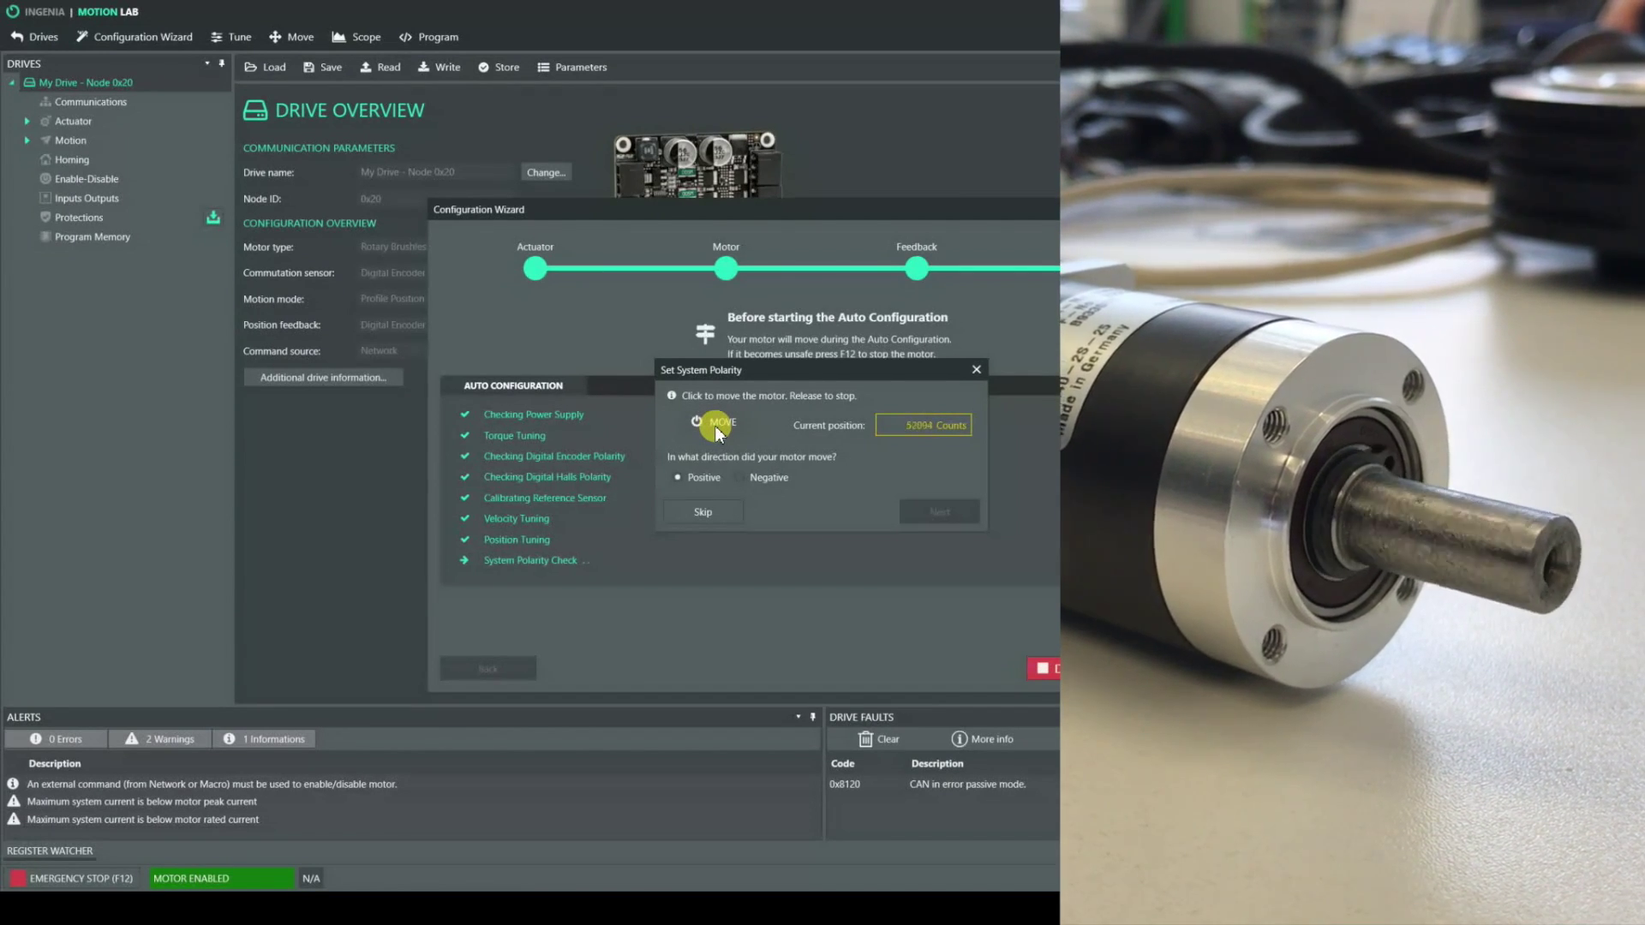
Run the motor briefly, mark its direction as Negative, and finish auto configuration
{"action": "left_click_drag", "start_coordinate": [718, 433], "coordinate": [718, 433]}
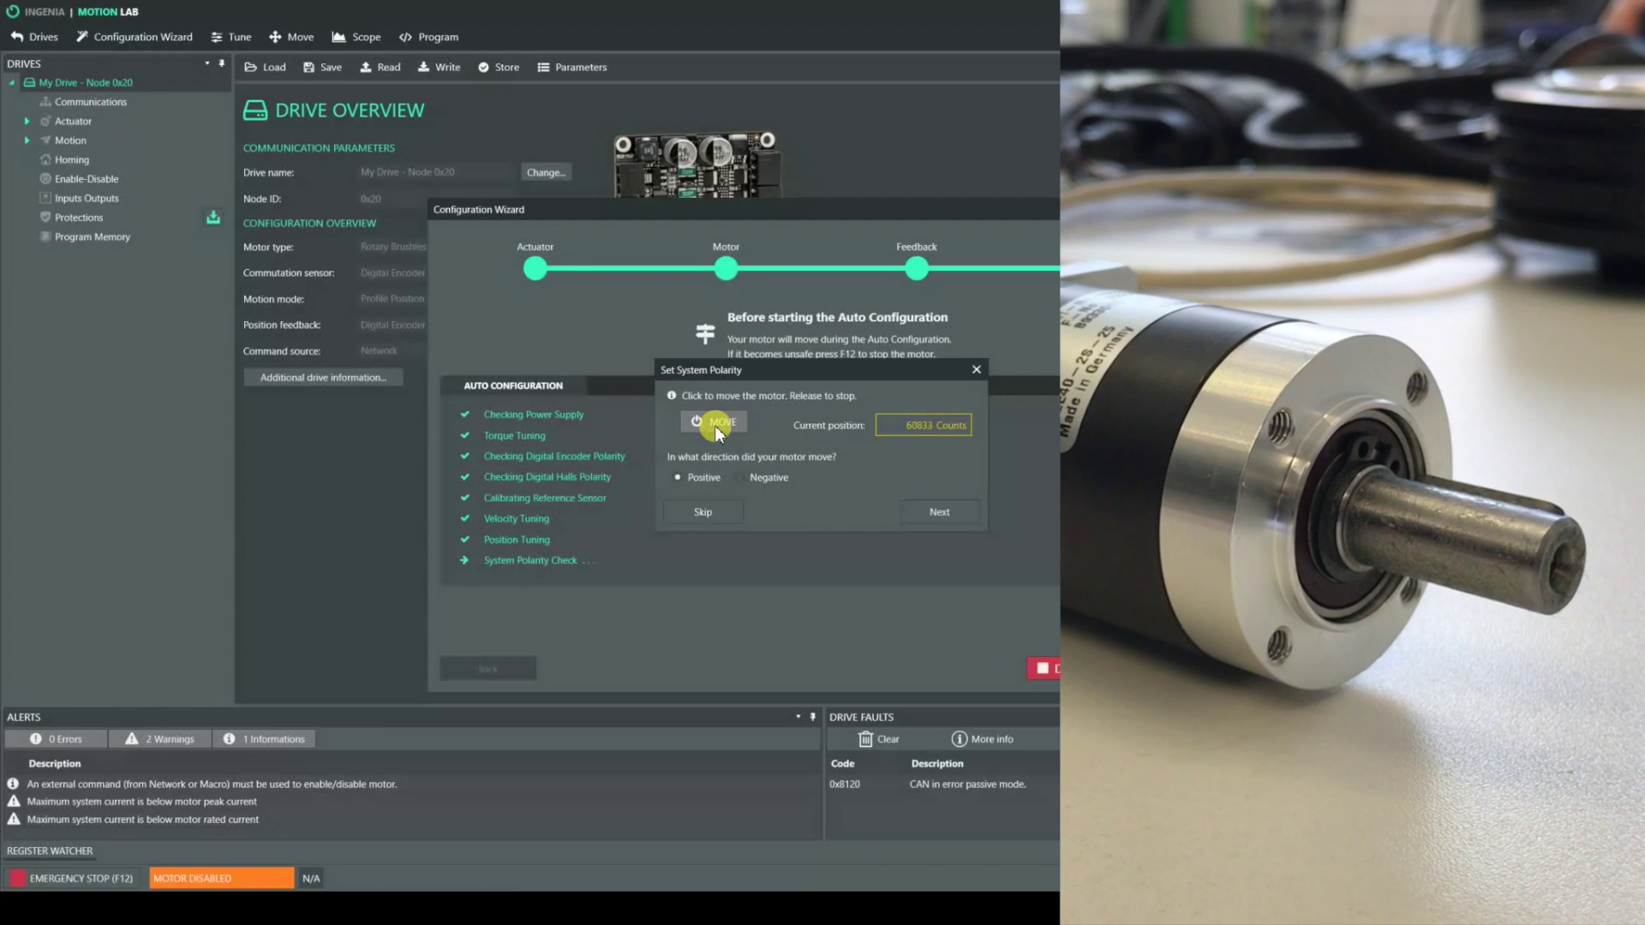
{"action": "left_click", "coordinate": [740, 474]}
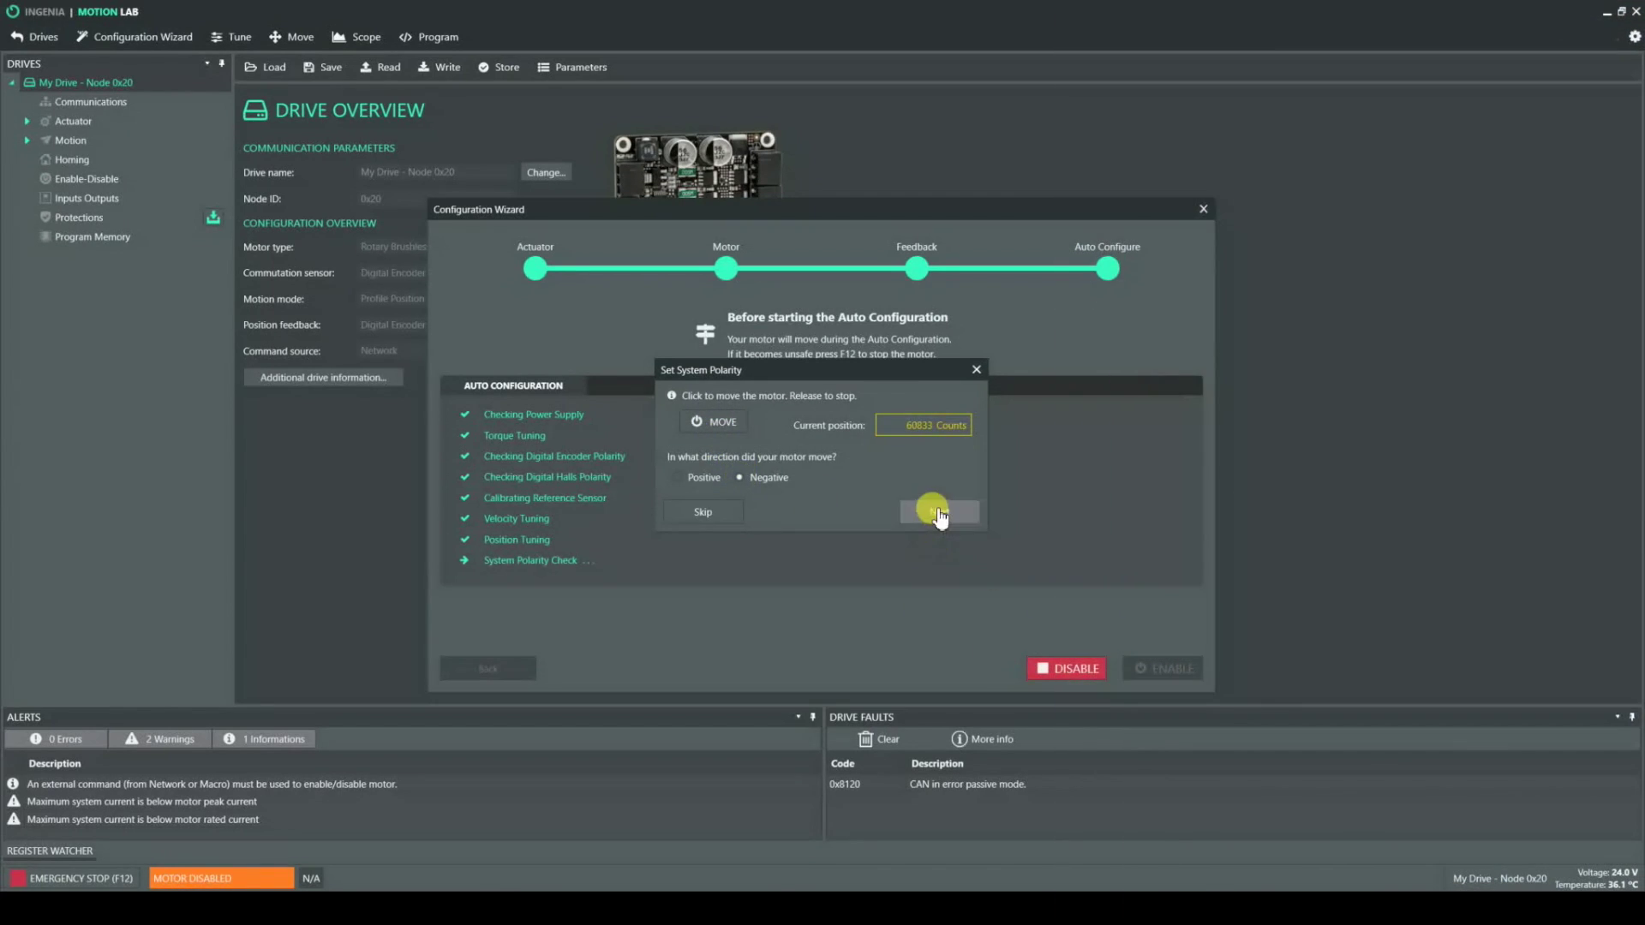
{"action": "left_click", "coordinate": [939, 513]}
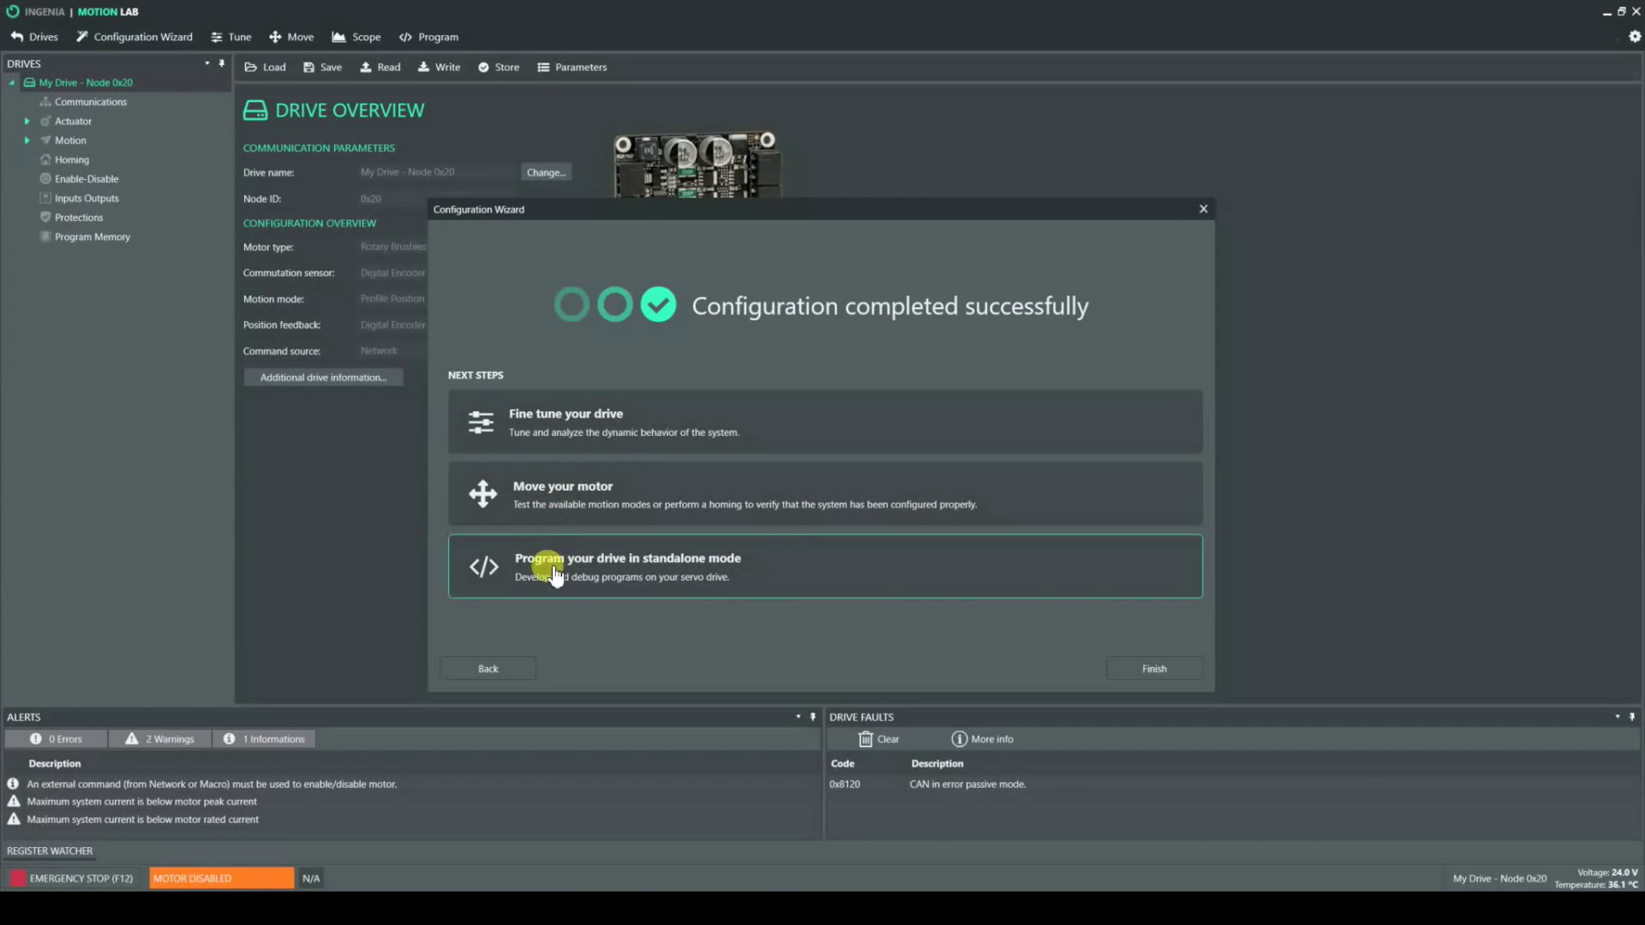
In the Move window, enable the motor and jog it CW to 20 000 then CCW past 0
{"action": "left_click", "coordinate": [556, 496]}
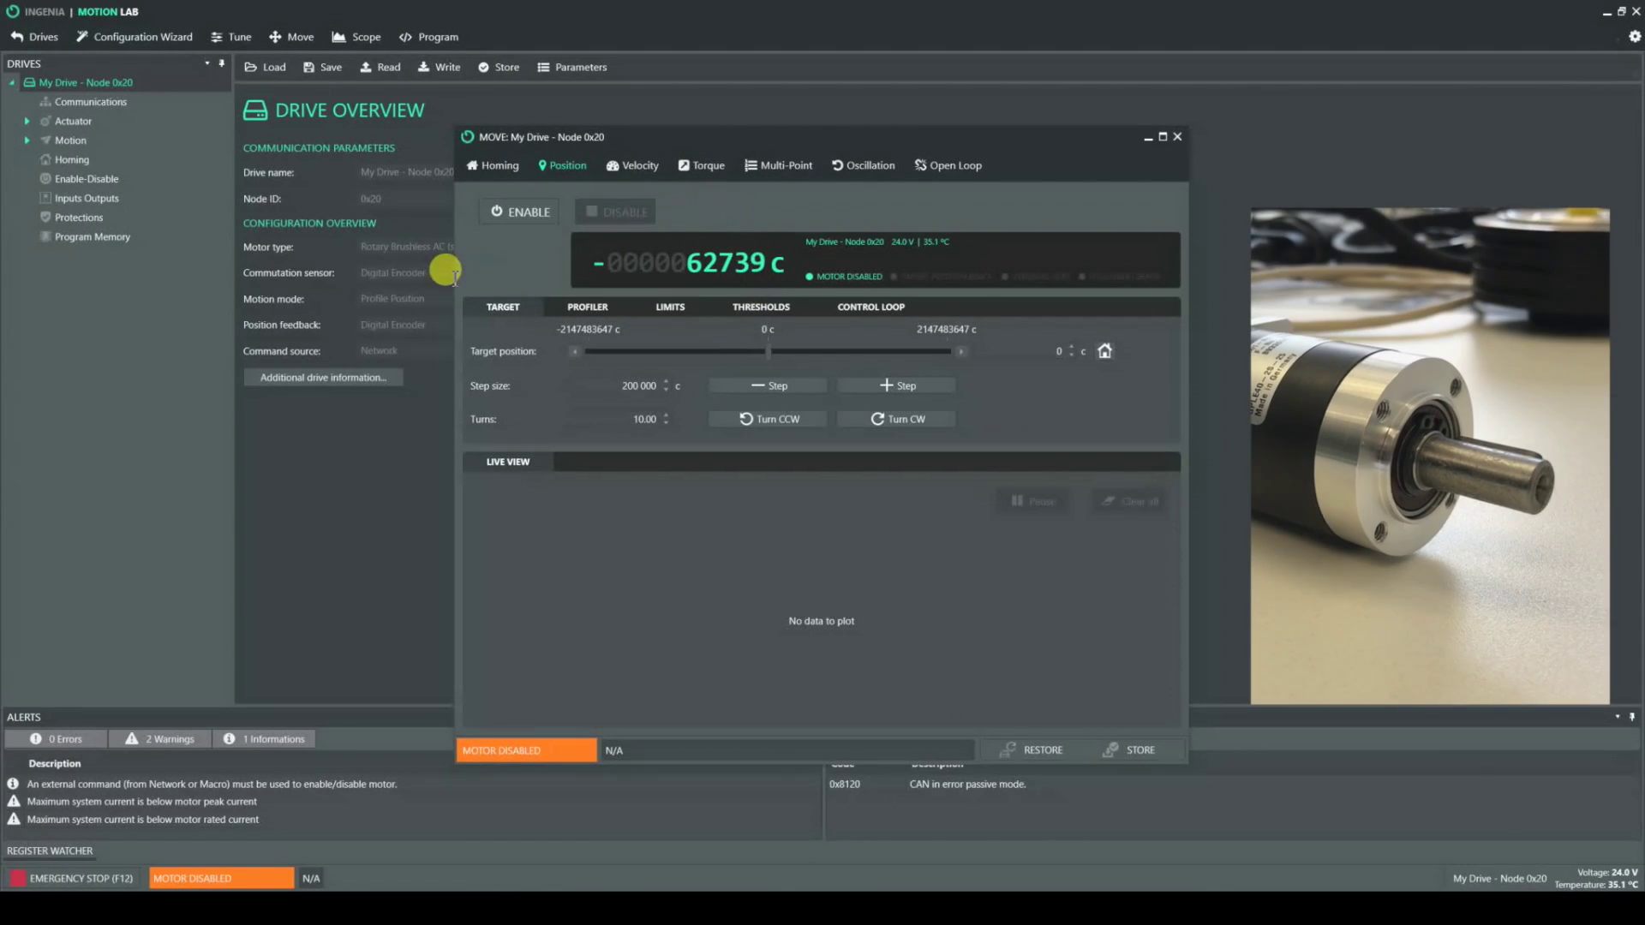
{"action": "left_click", "coordinate": [531, 210]}
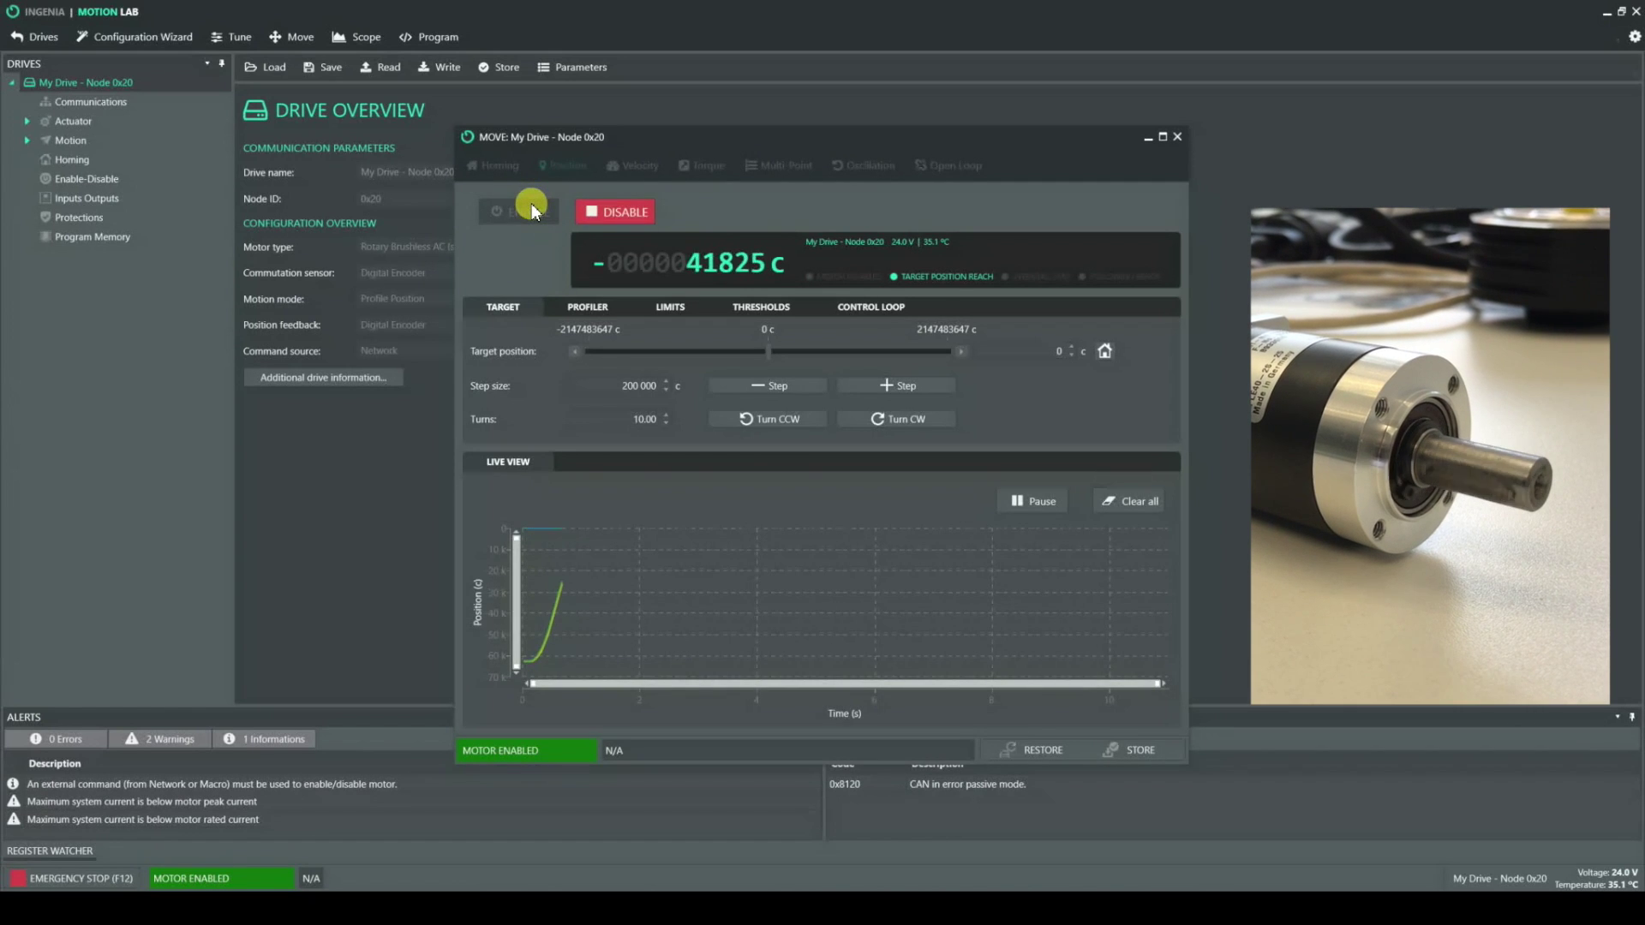
{"action": "left_click", "coordinate": [900, 418]}
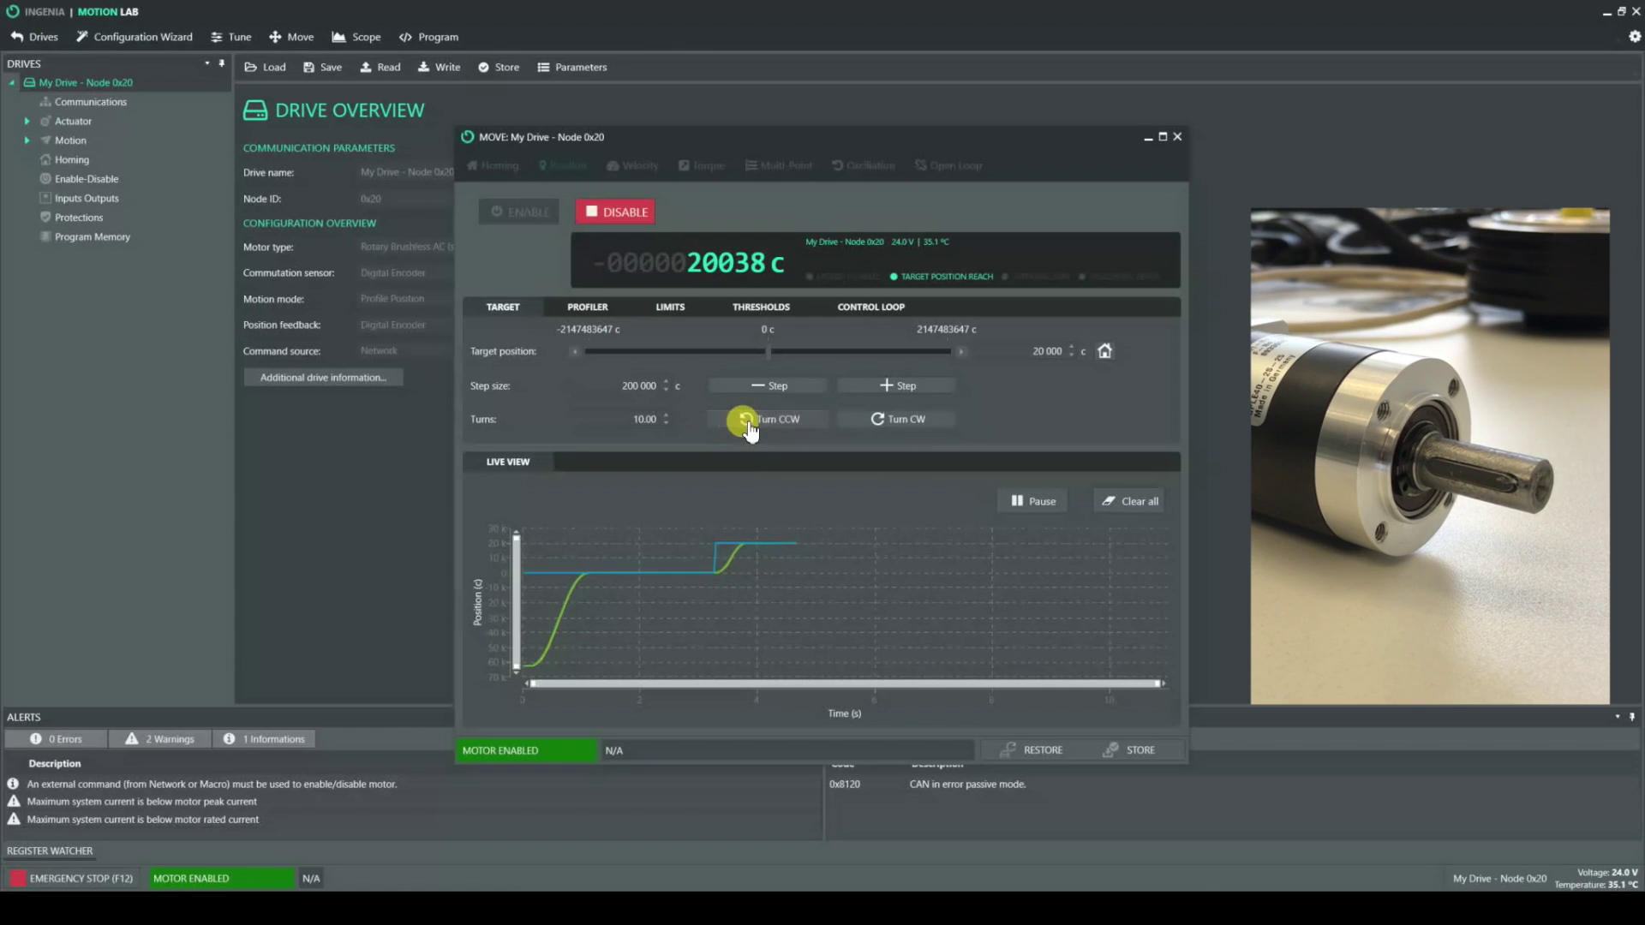
{"action": "left_click", "coordinate": [749, 429]}
{"action": "left_click", "coordinate": [749, 428]}
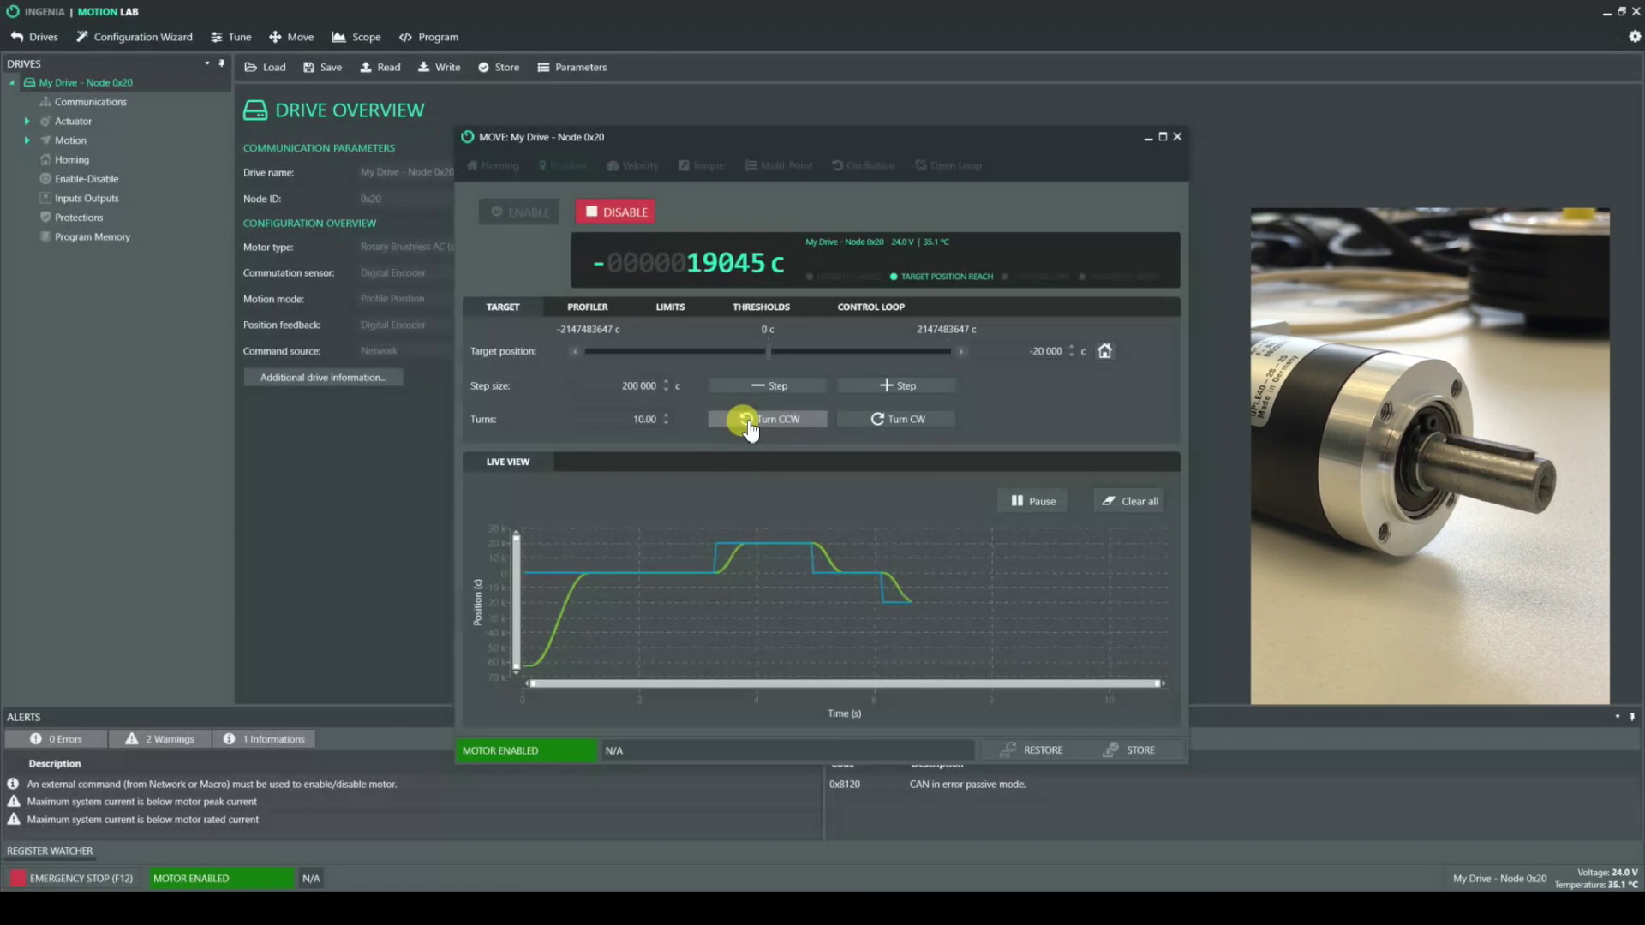
{"action": "left_click", "coordinate": [748, 426]}
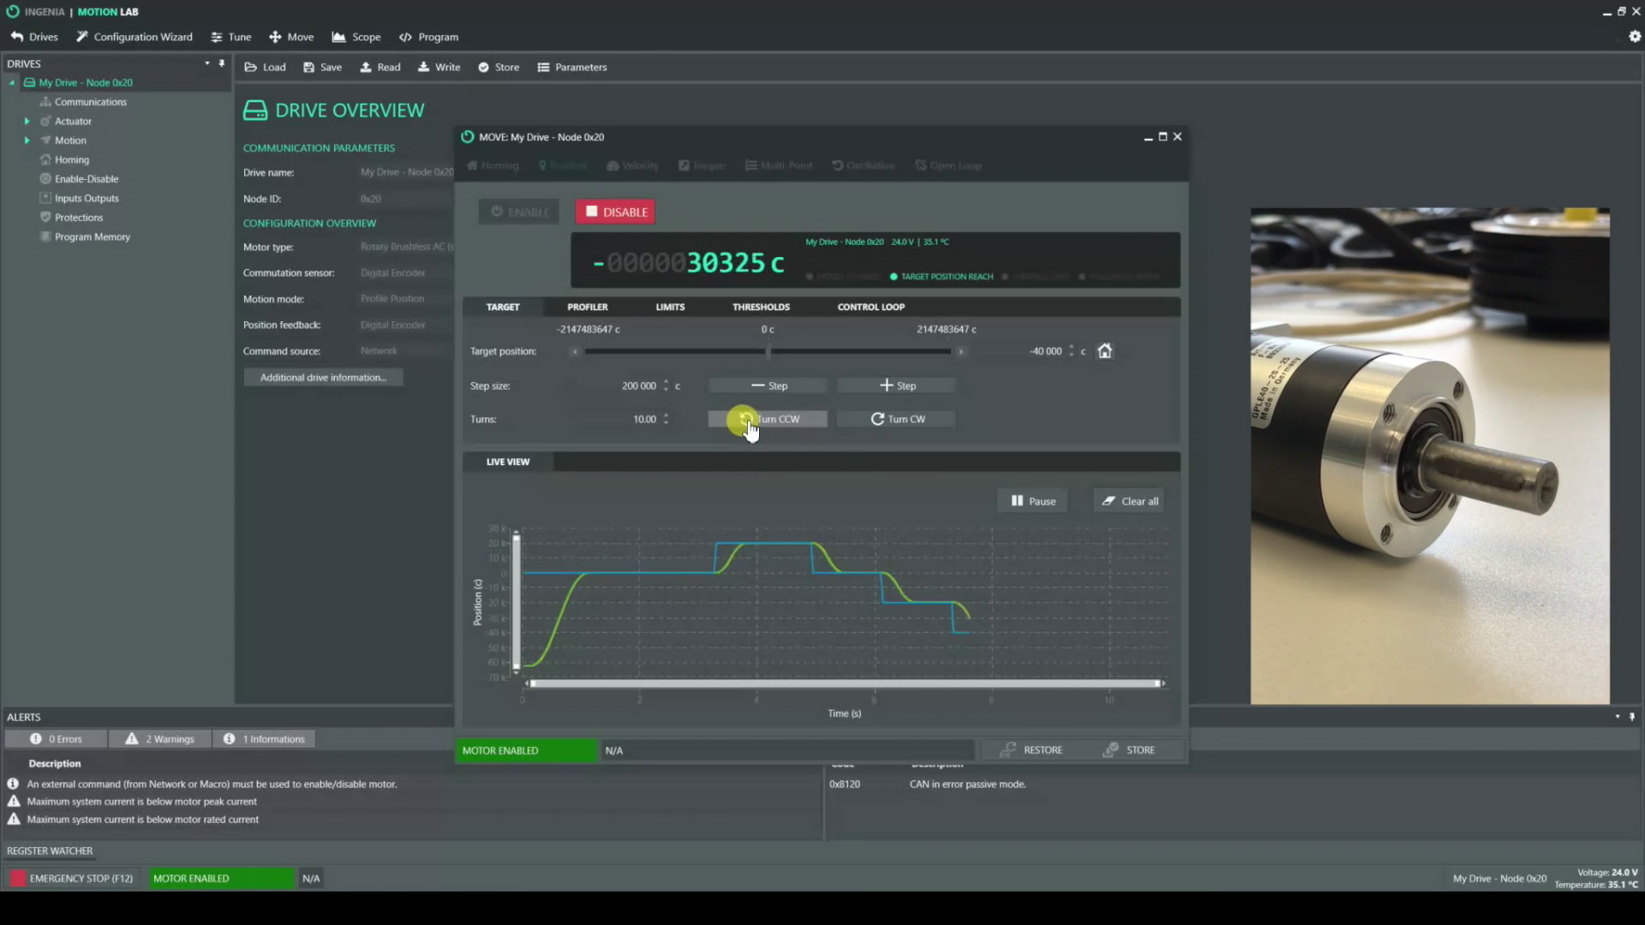
Step the motor forward 200 000 counts, then turn it CCW down to about 100 000
{"action": "left_click", "coordinate": [846, 391]}
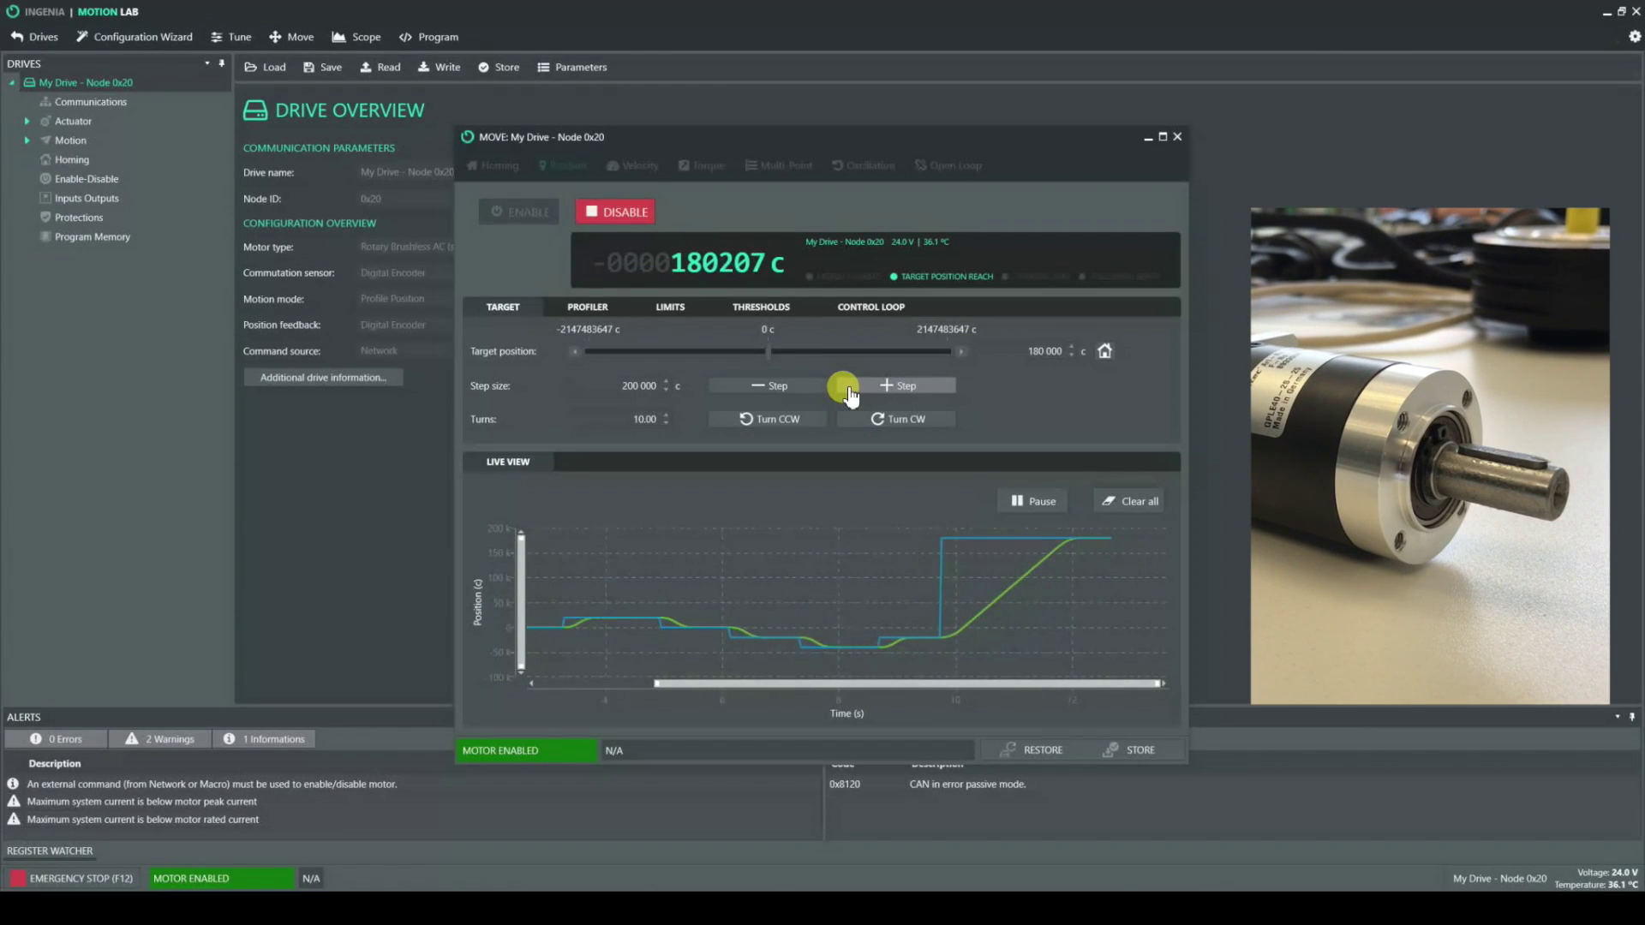
{"action": "left_click", "coordinate": [718, 425]}
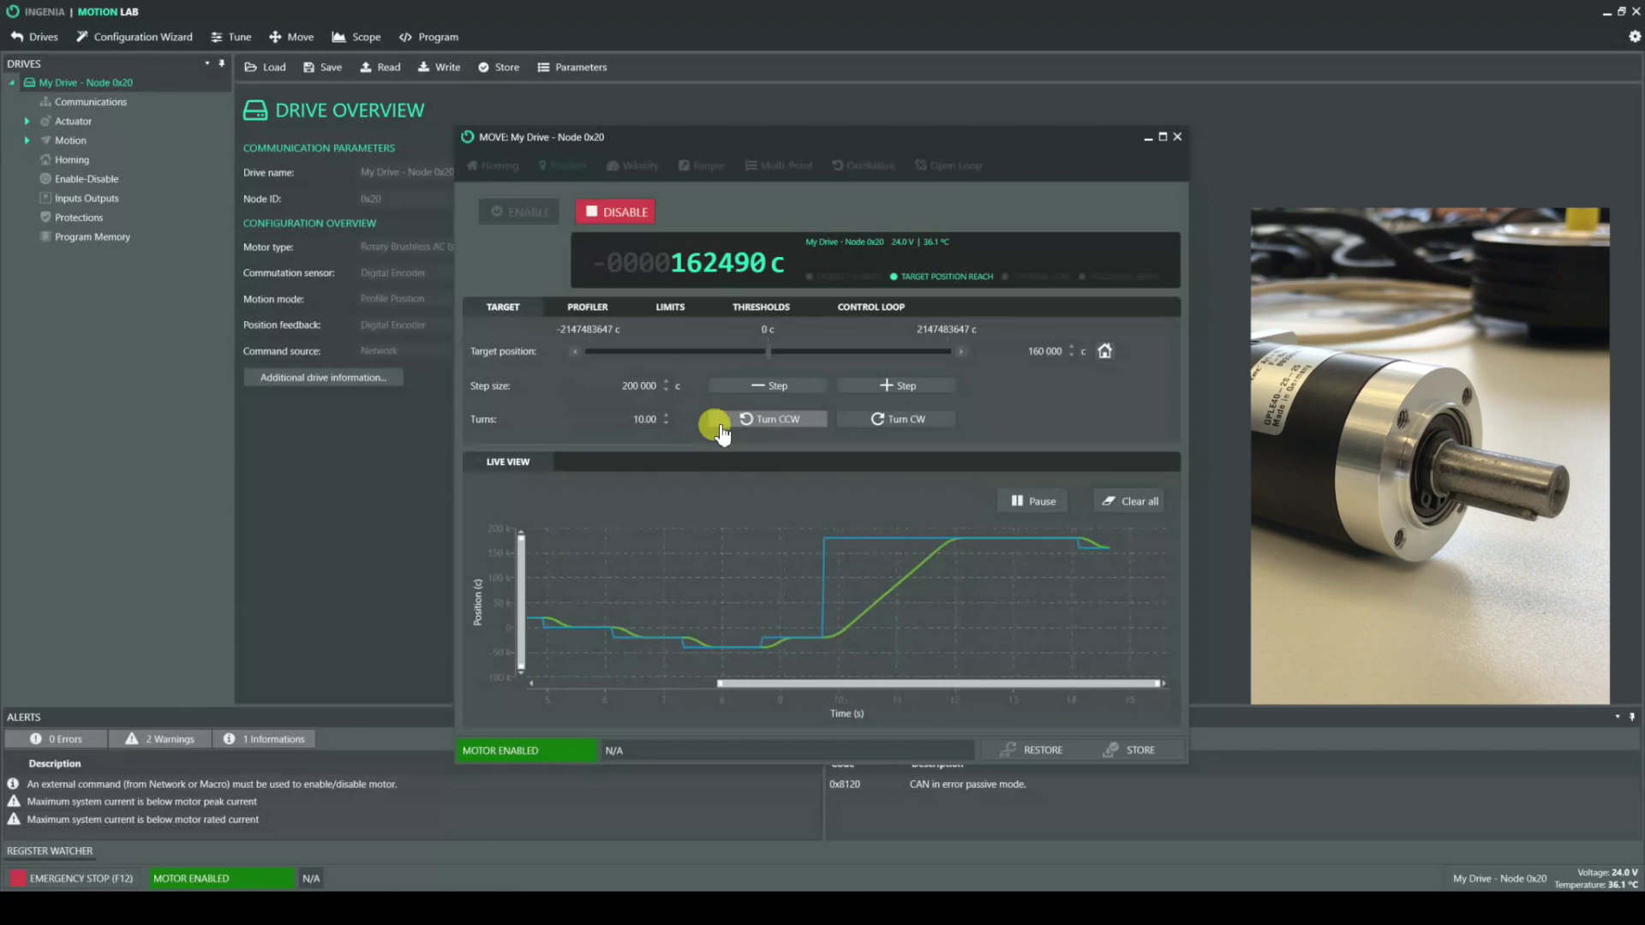
{"action": "left_click", "coordinate": [718, 425]}
{"action": "left_click", "coordinate": [718, 425]}
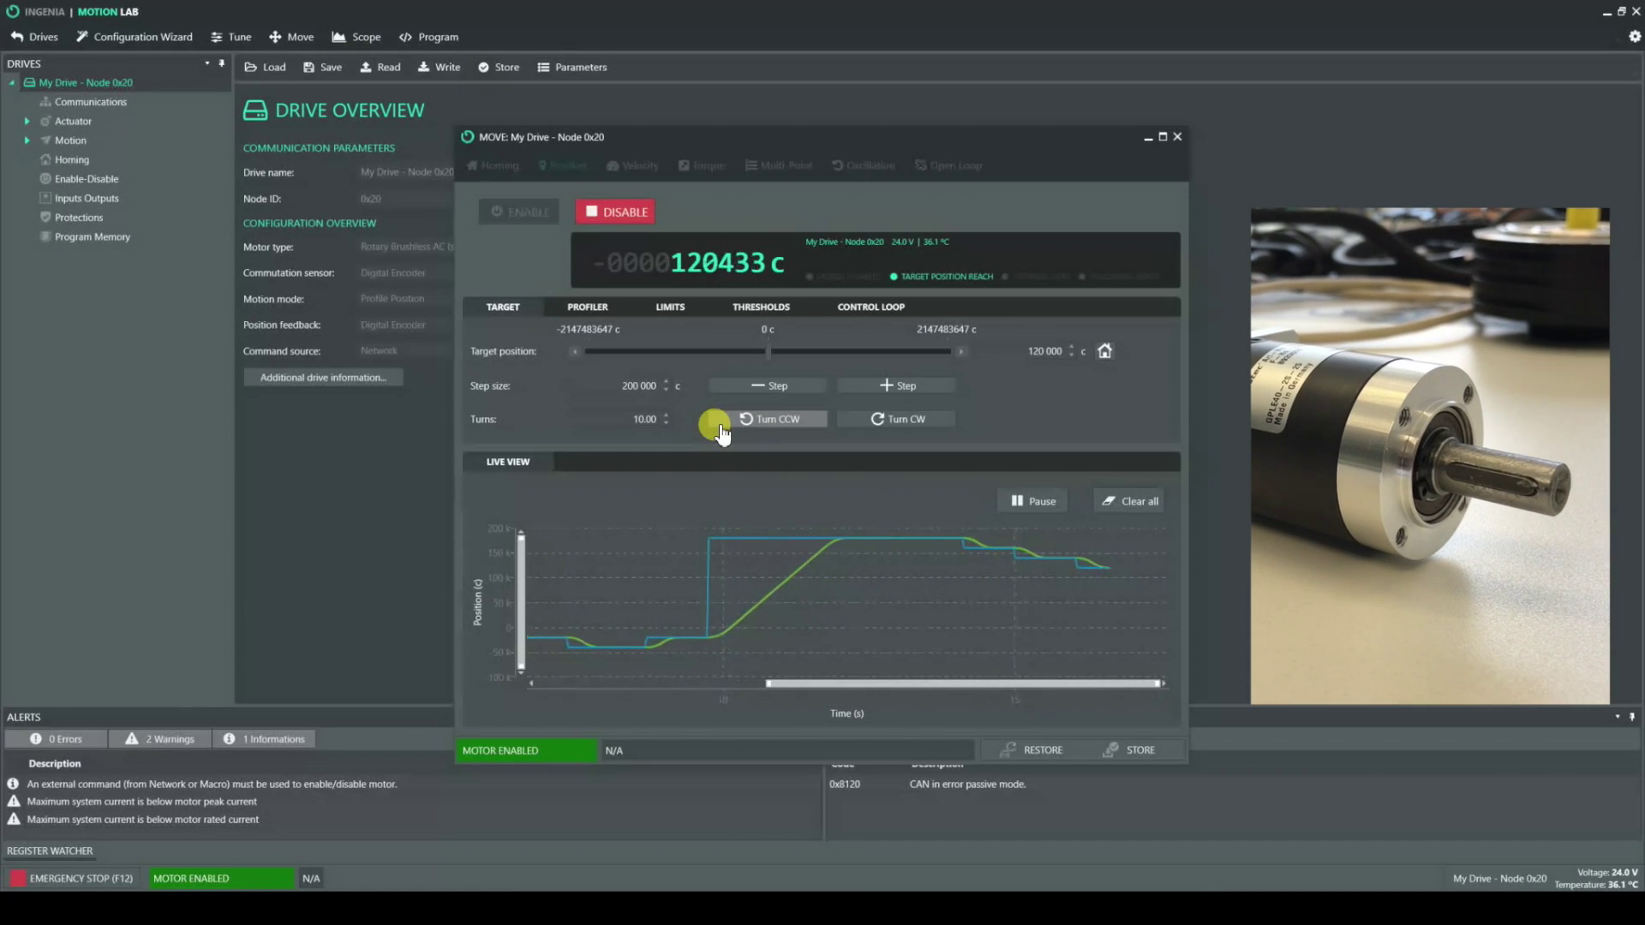
{"action": "left_click", "coordinate": [720, 424]}
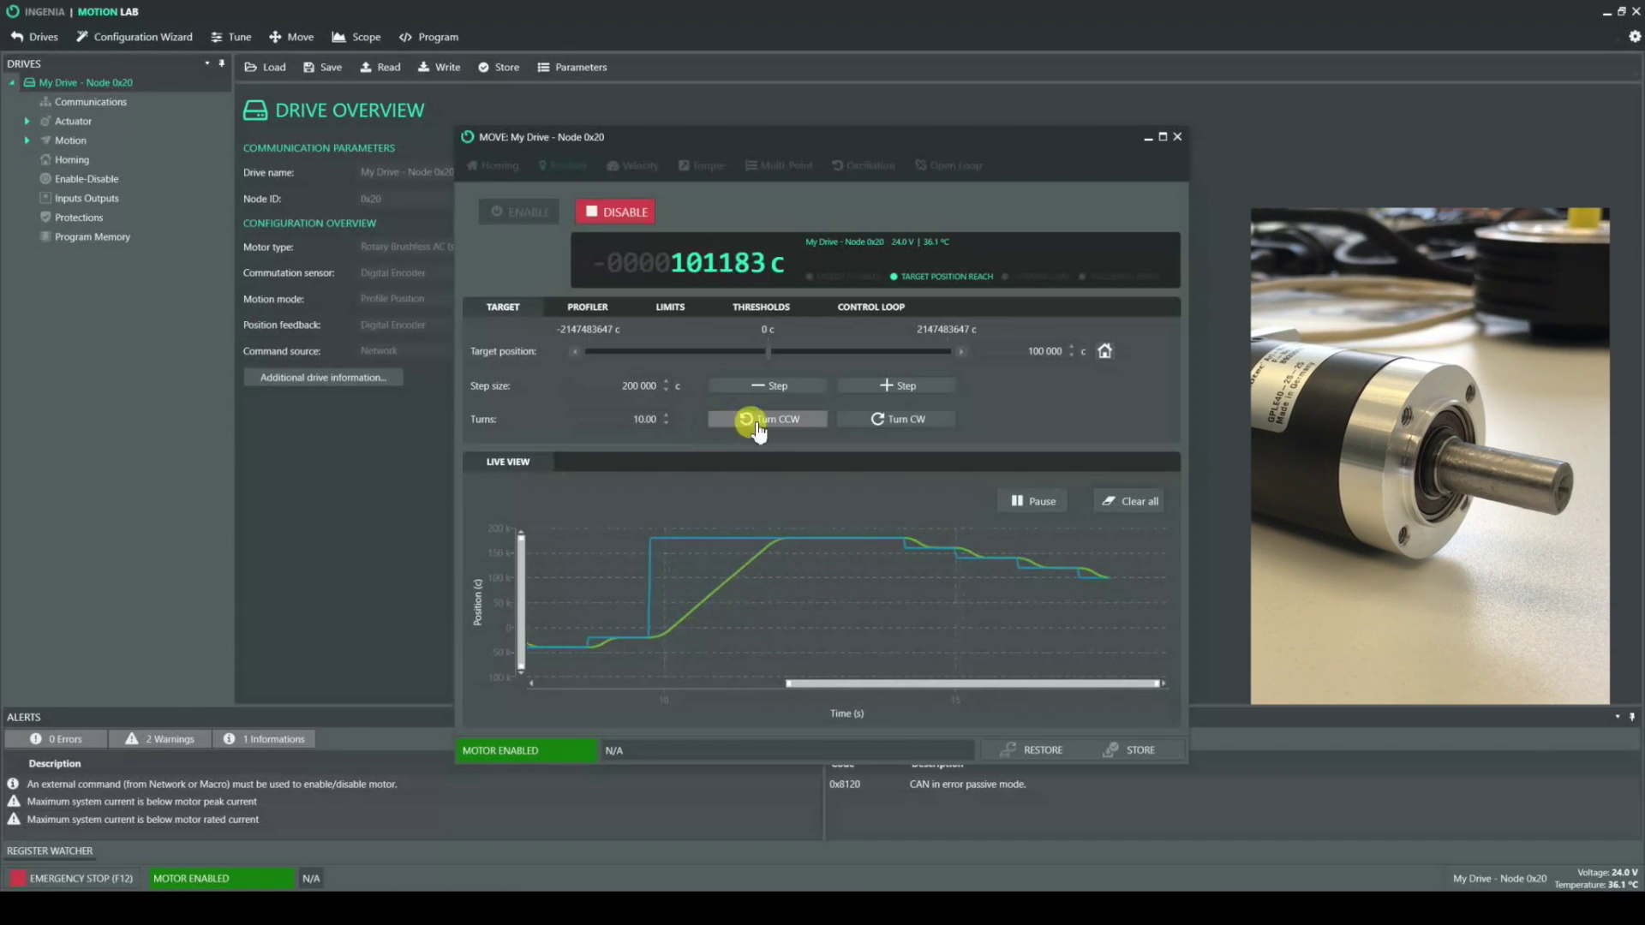
Send the motor to target position 0 and disable it
{"action": "left_click", "coordinate": [1020, 353]}
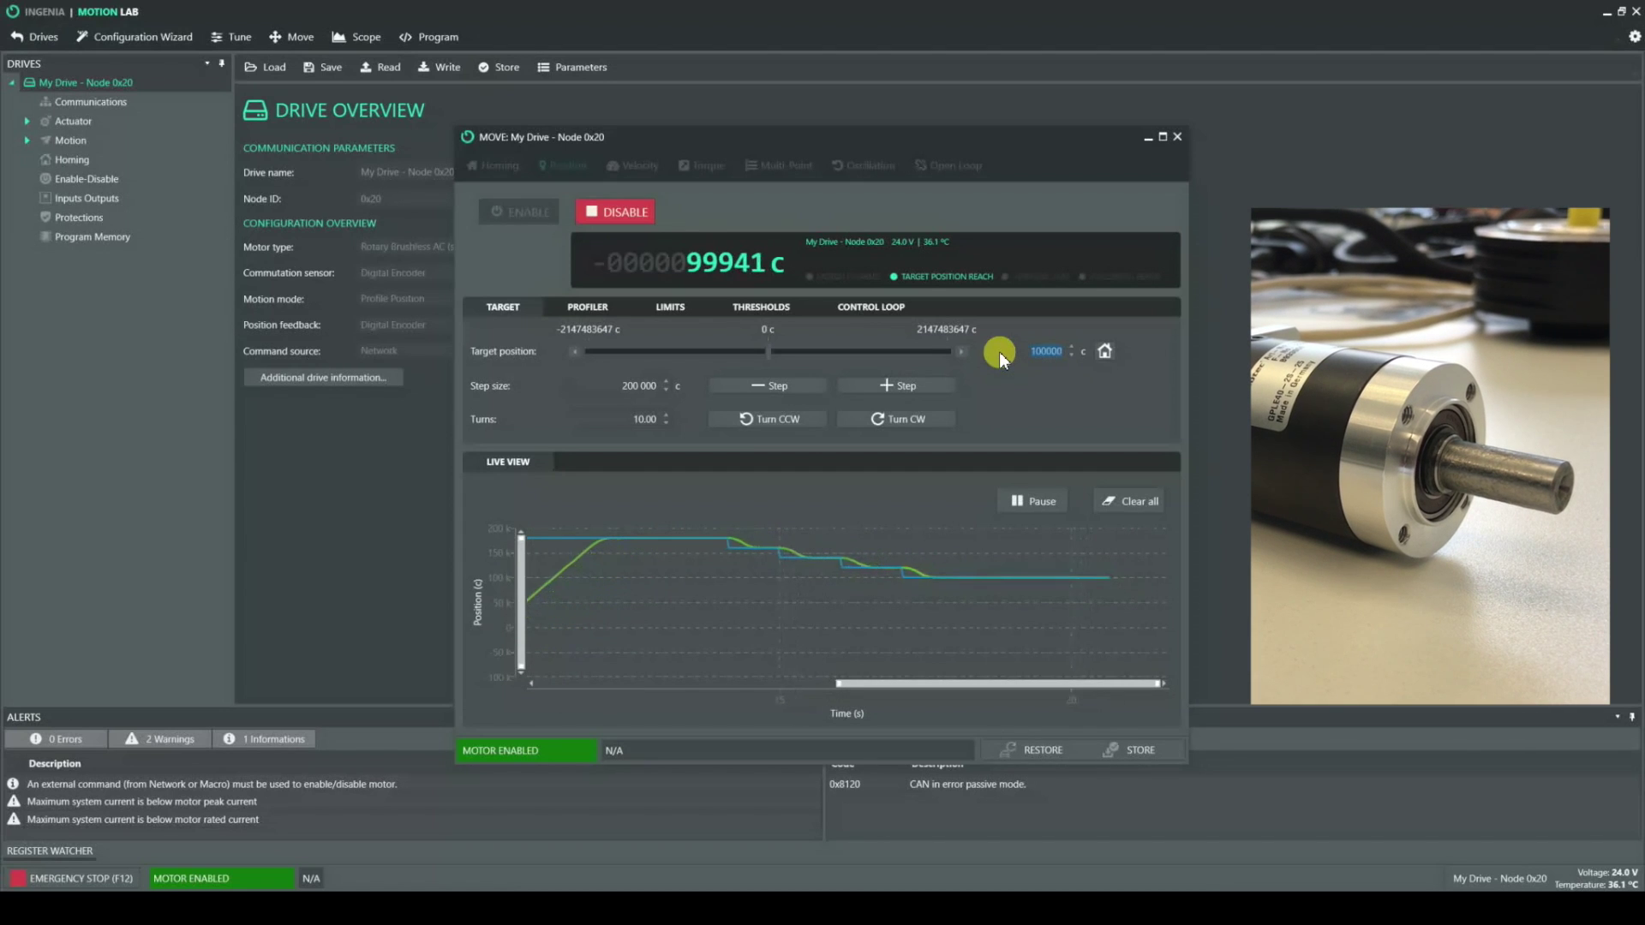
{"action": "type", "text": "0"}
{"action": "key", "text": "Return"}
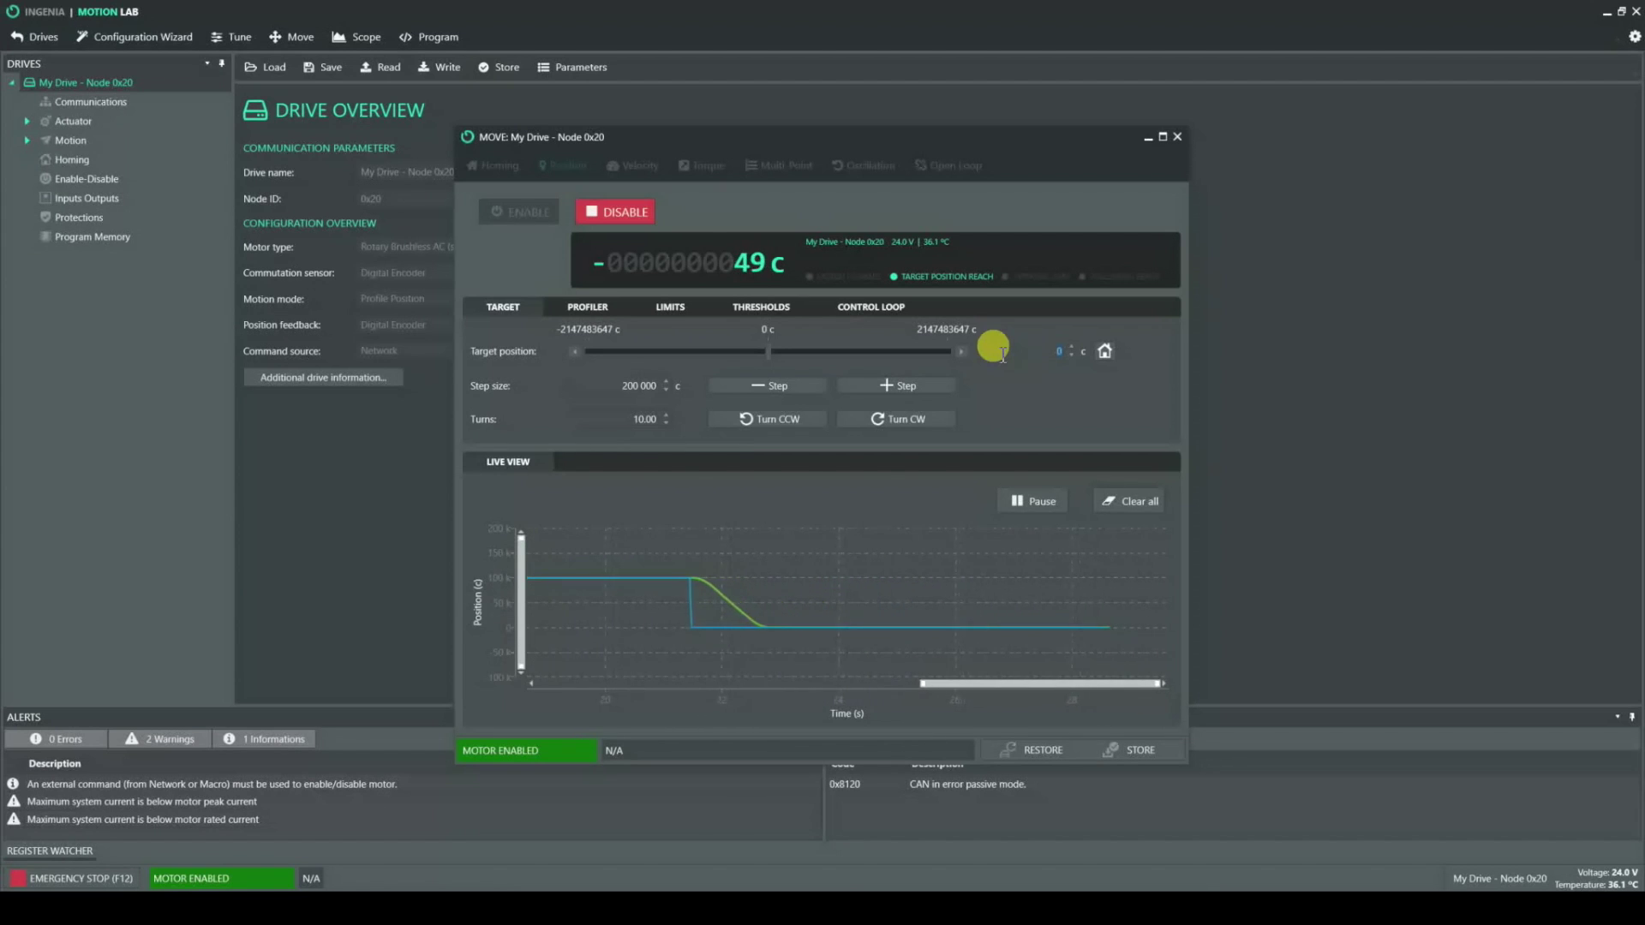
{"action": "left_click", "coordinate": [642, 209]}
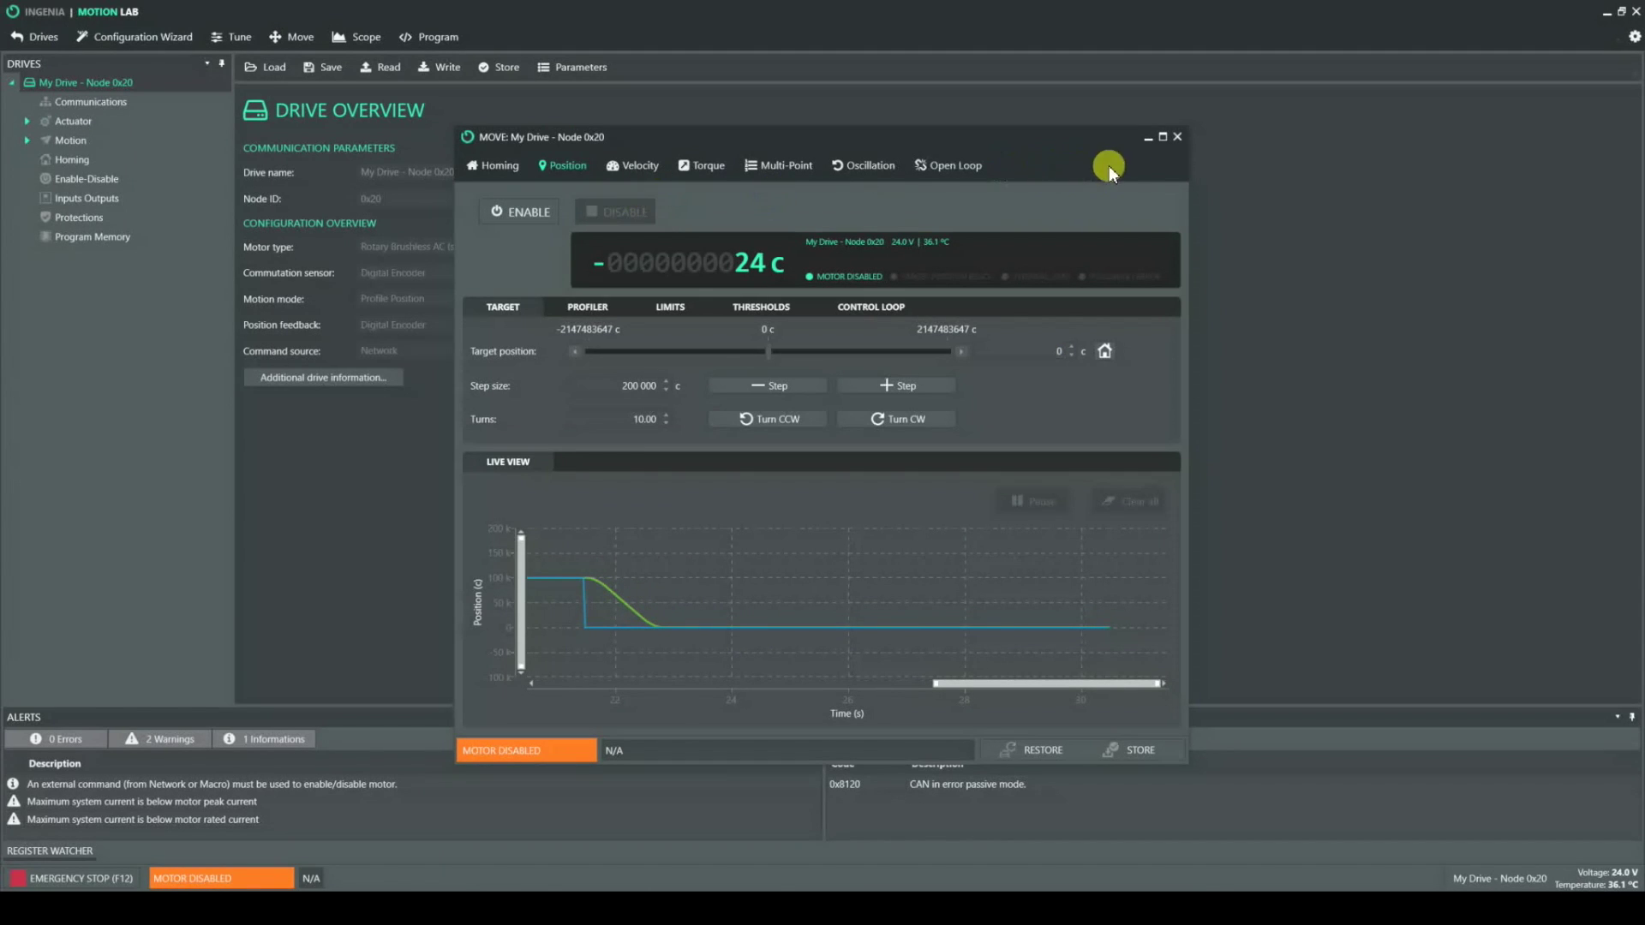
Close the Move window and MotionLab, saving the configuration as My Drive - Node 0x20 .xdc in Descargas
{"action": "left_click", "coordinate": [1177, 139]}
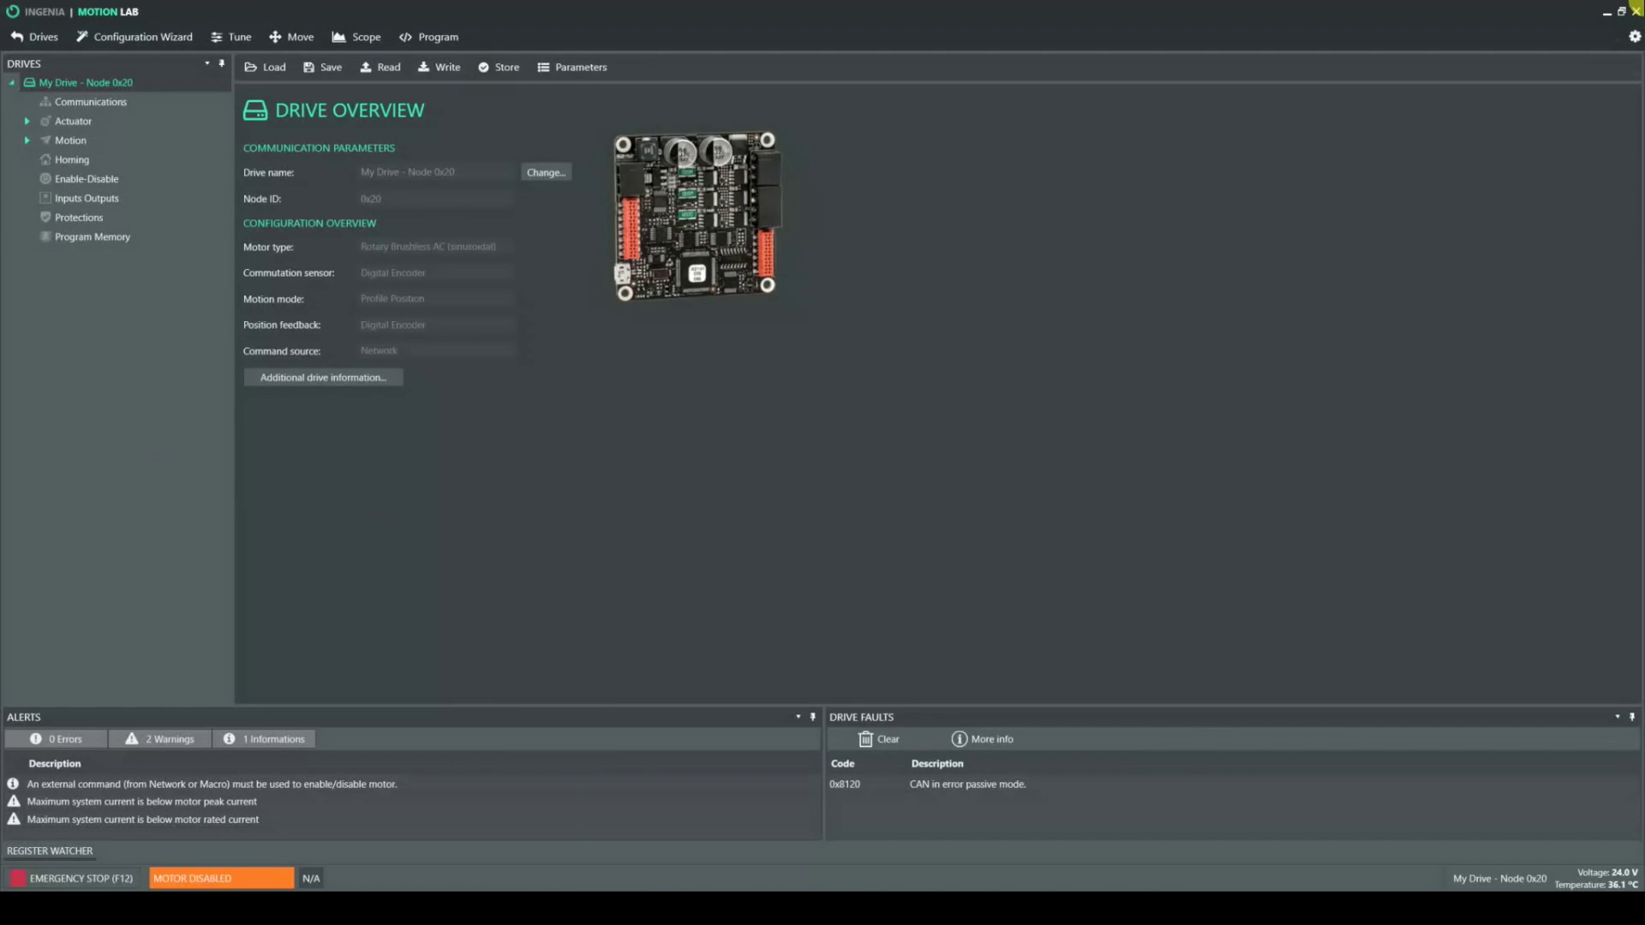
{"action": "left_click", "coordinate": [1636, 12]}
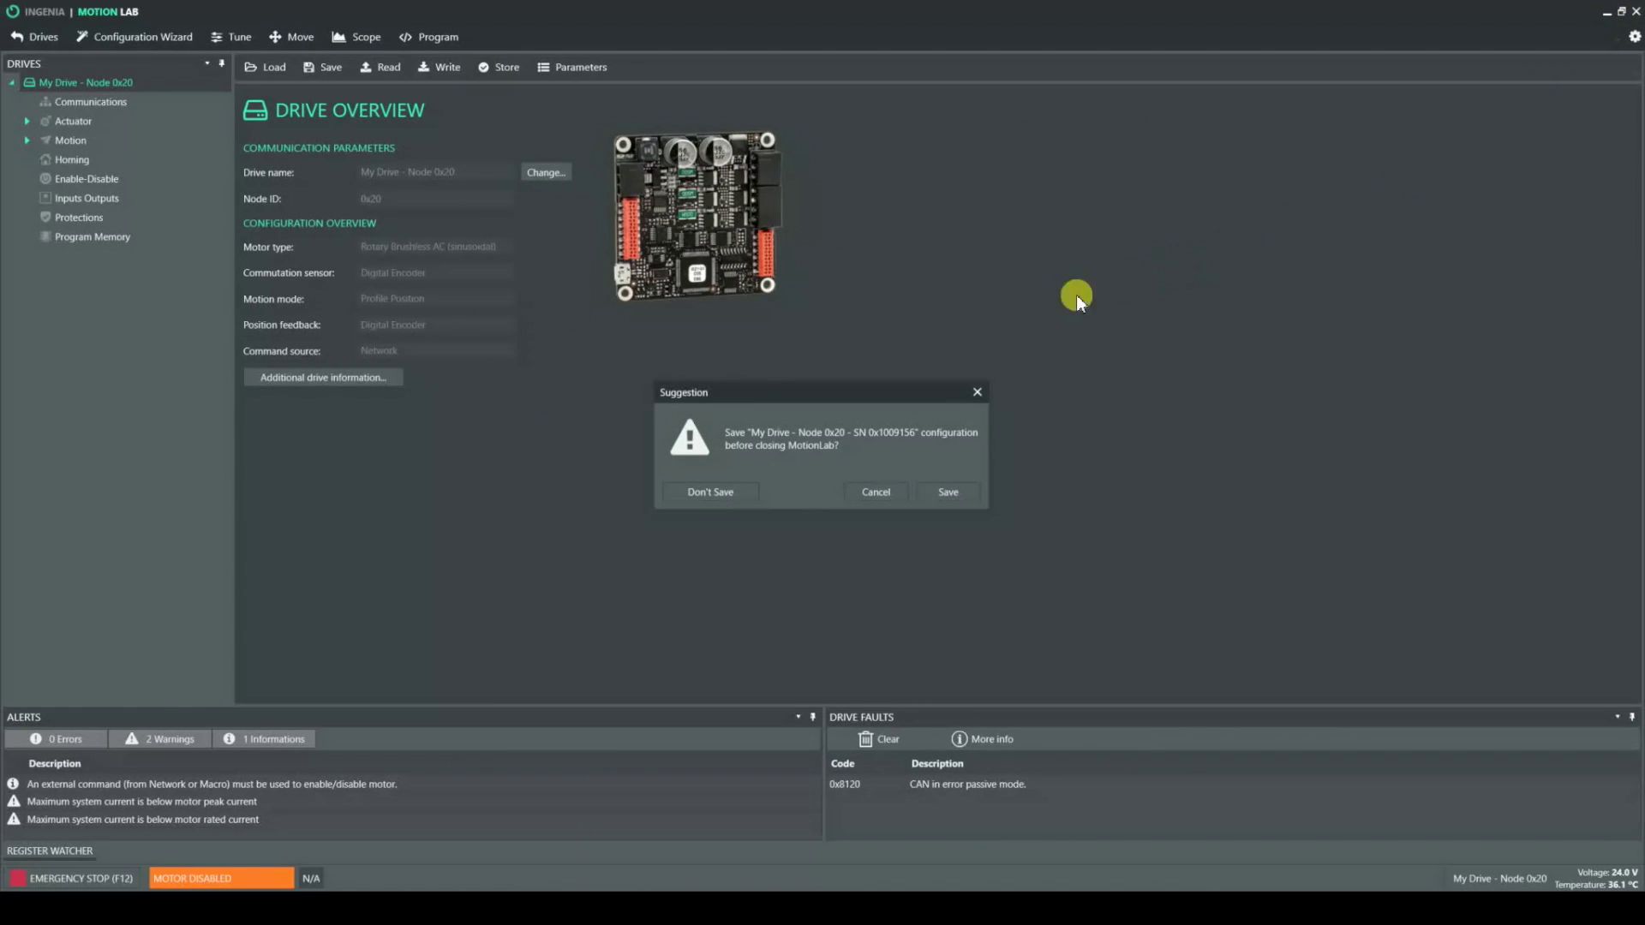
{"action": "left_click", "coordinate": [976, 495]}
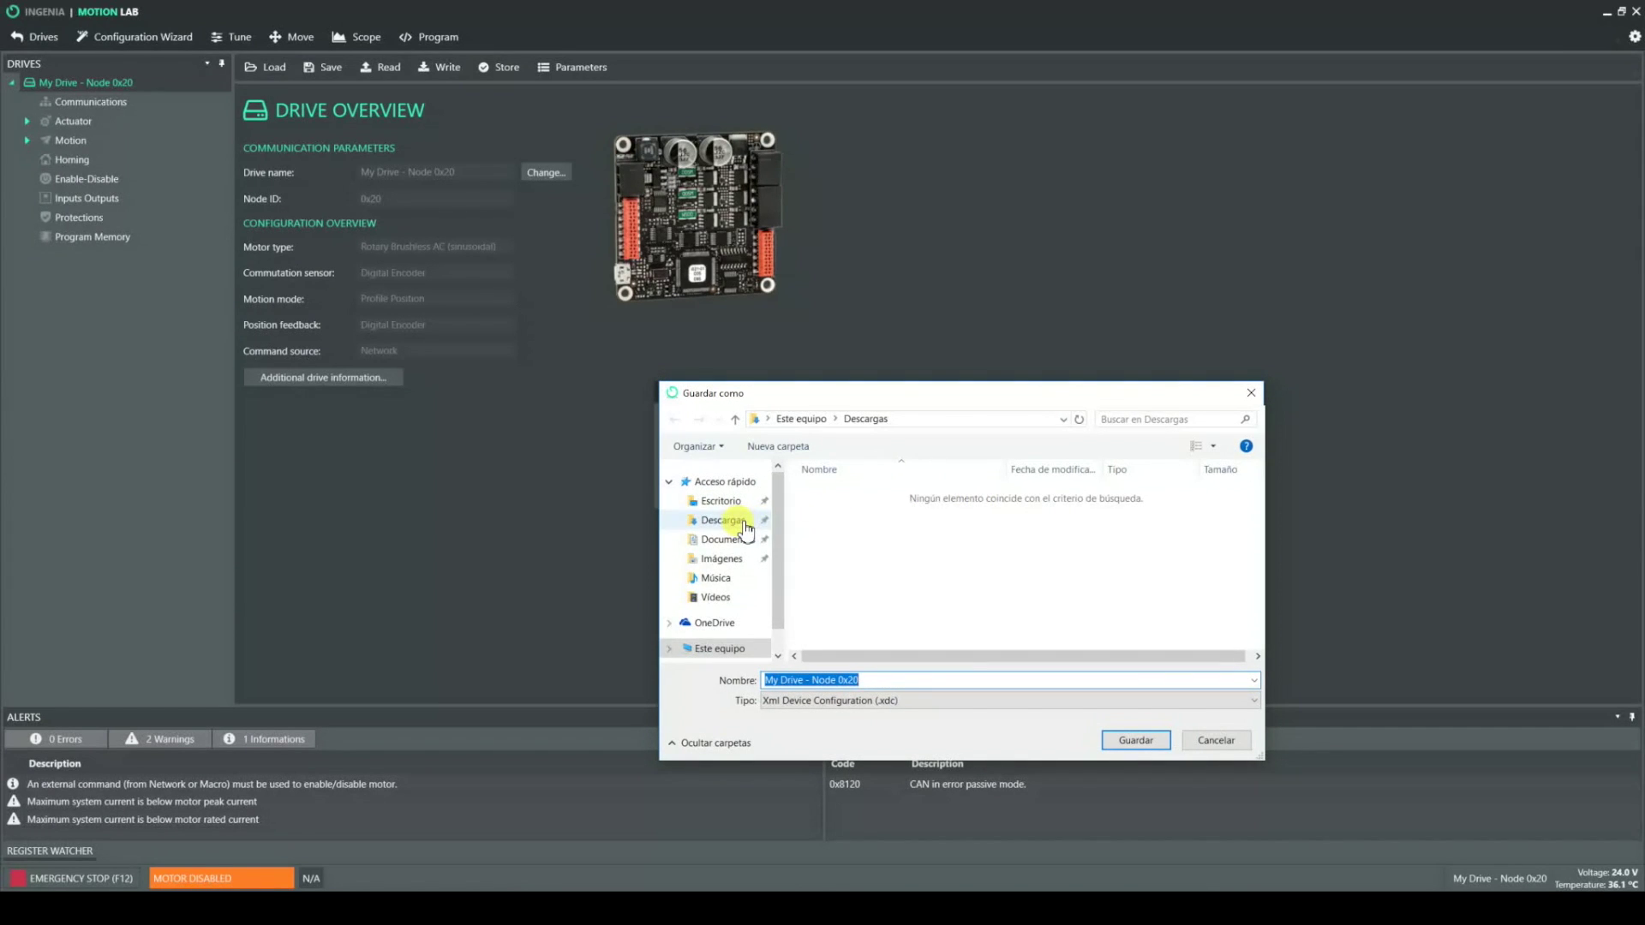
{"action": "left_click", "coordinate": [743, 523]}
{"action": "left_click", "coordinate": [1156, 742]}
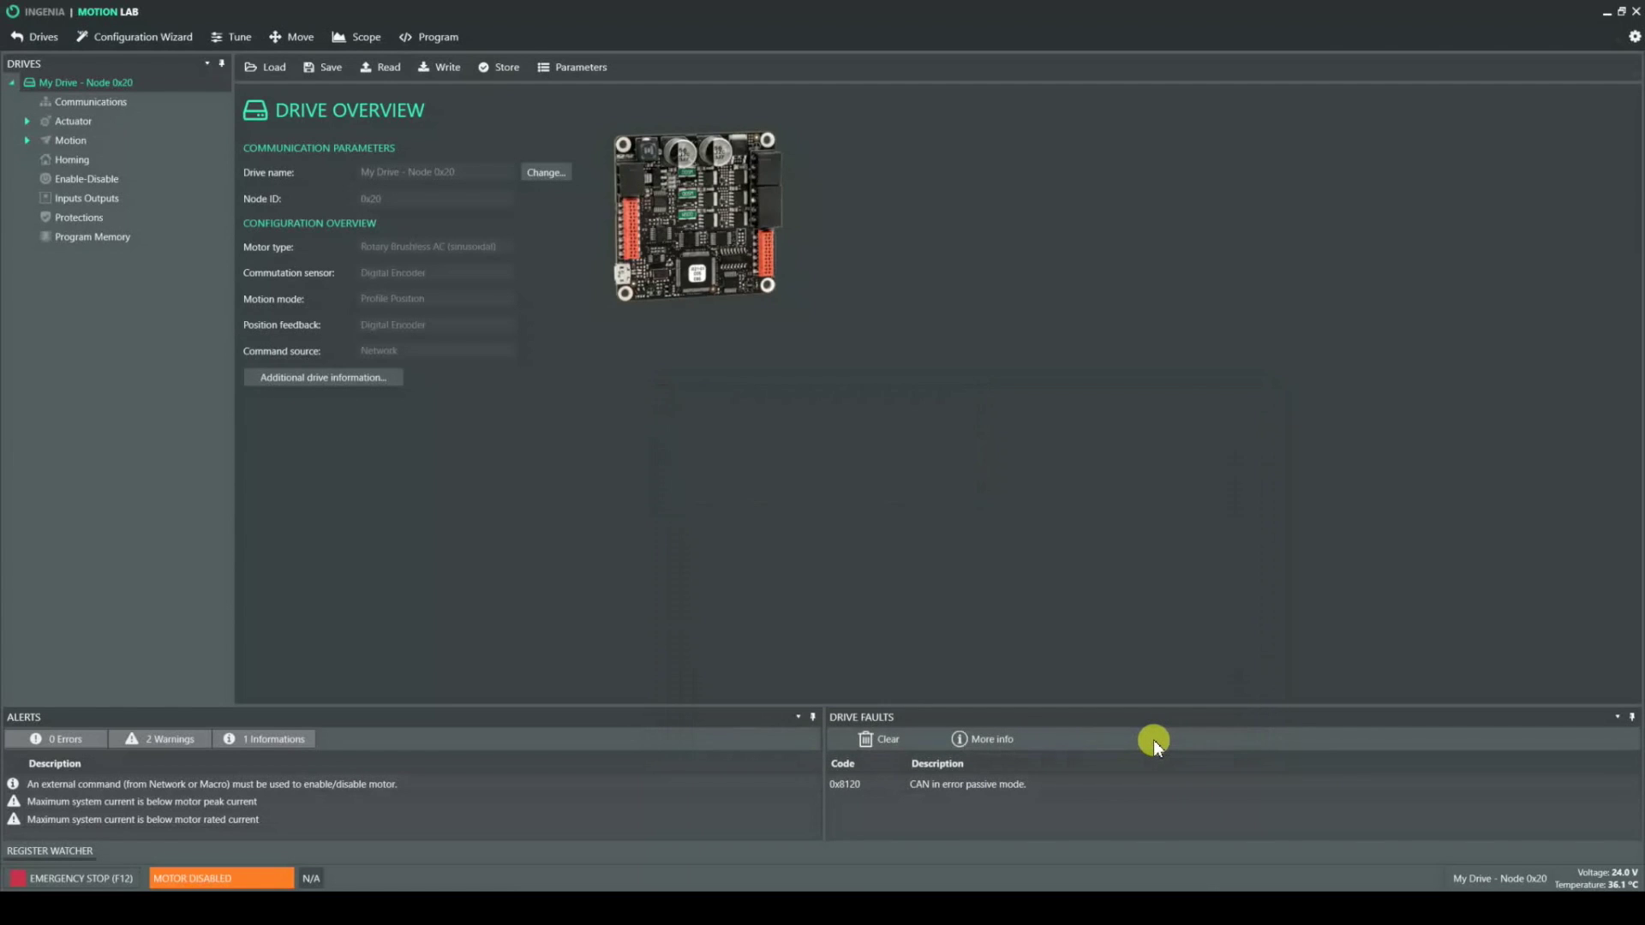